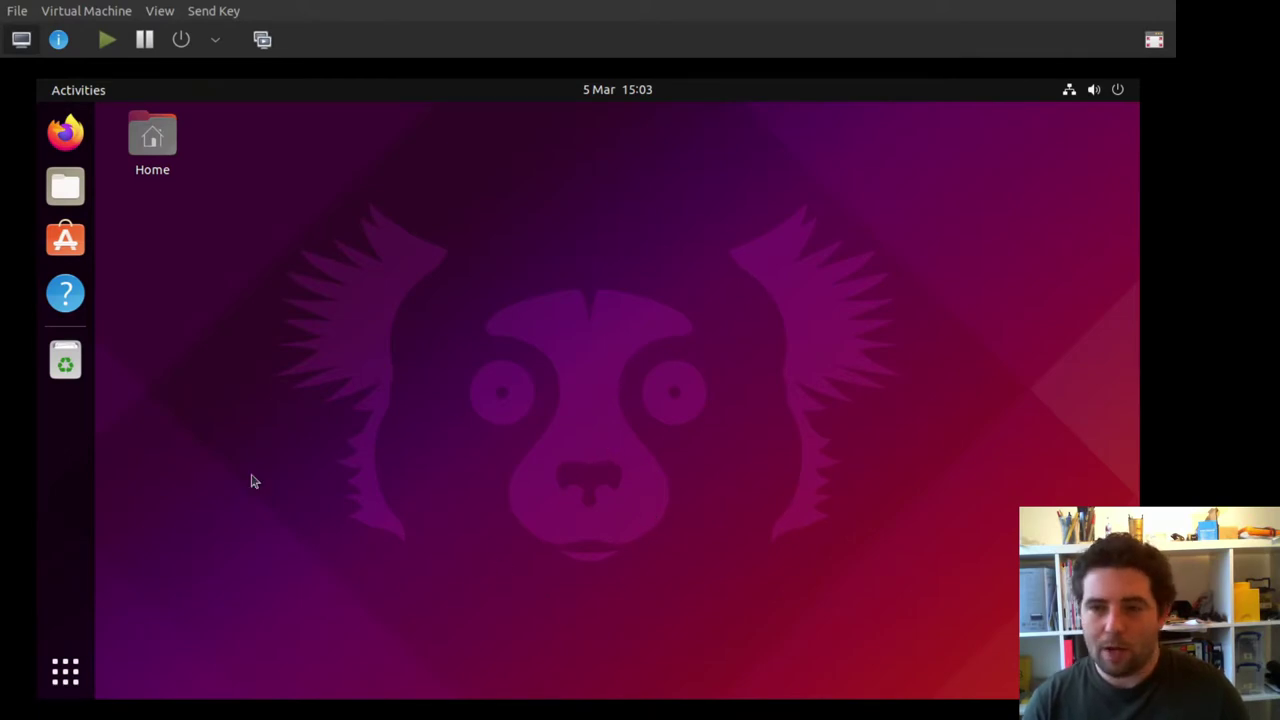
In Files, browse Other Locations > Computer to /usr/share/backgrounds
click(62, 190)
click(210, 506)
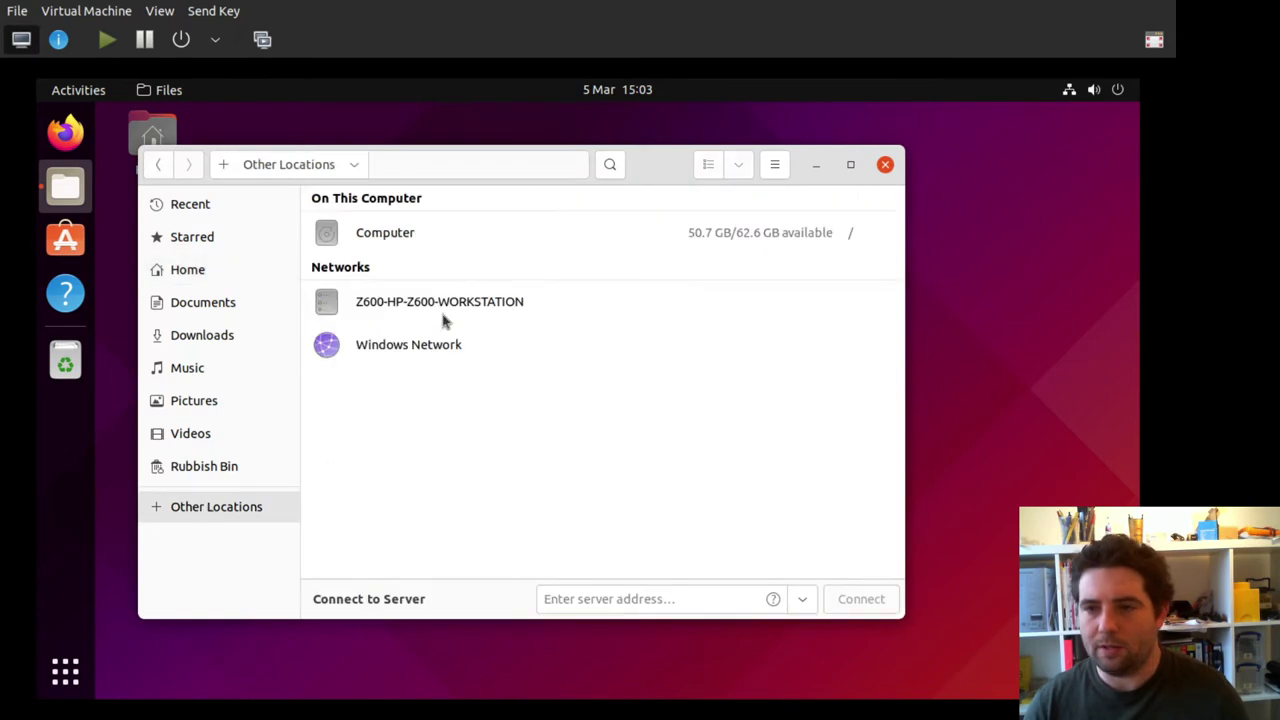
click(333, 233)
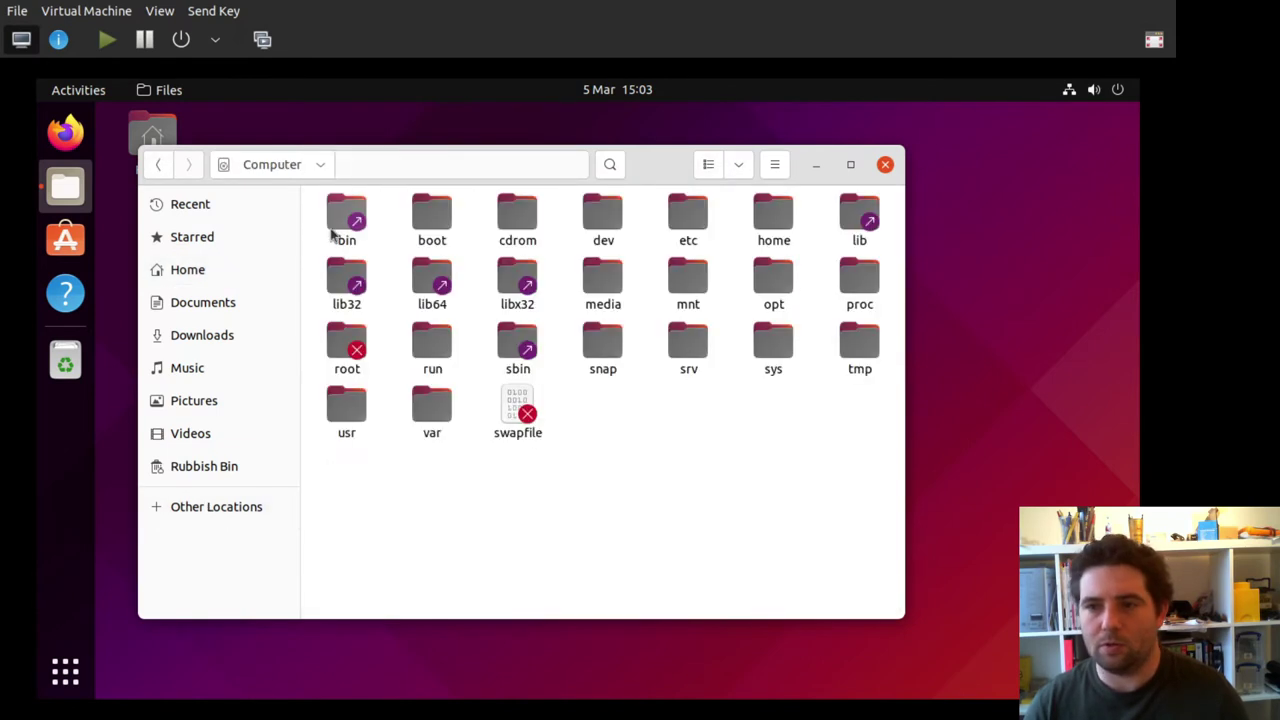
click(345, 408)
double_click(345, 408)
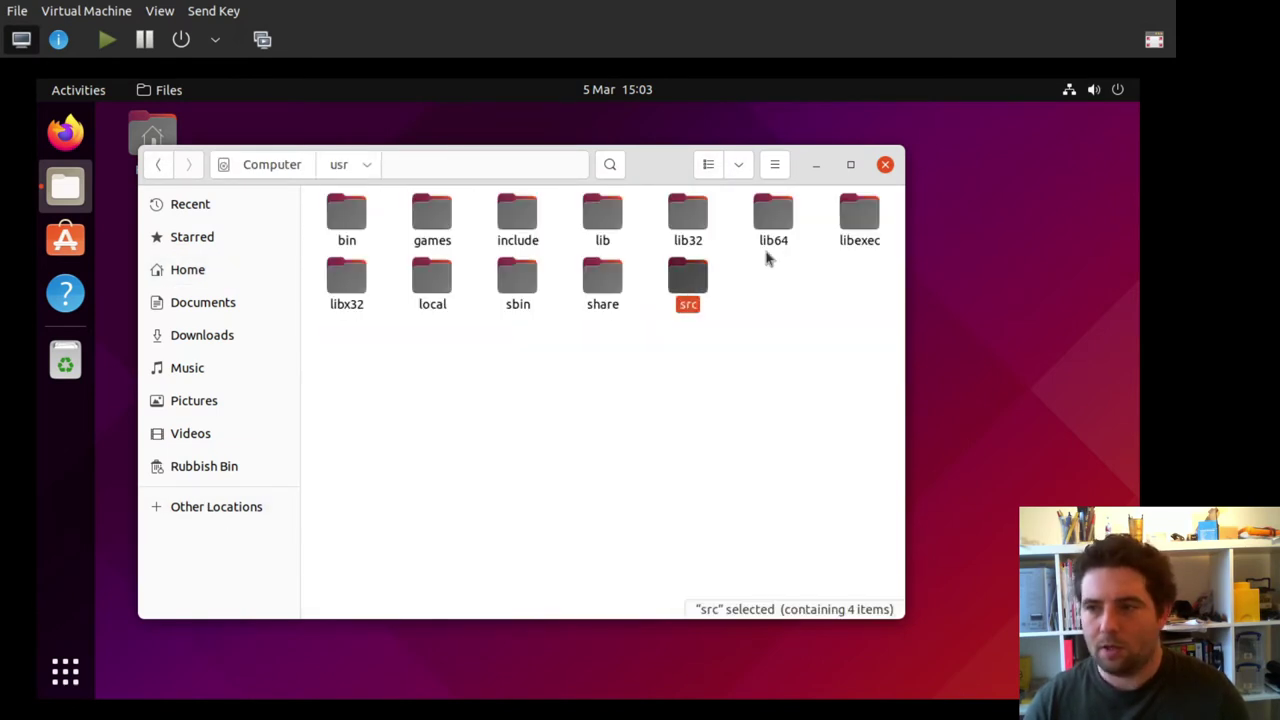
click(674, 337)
double_click(602, 278)
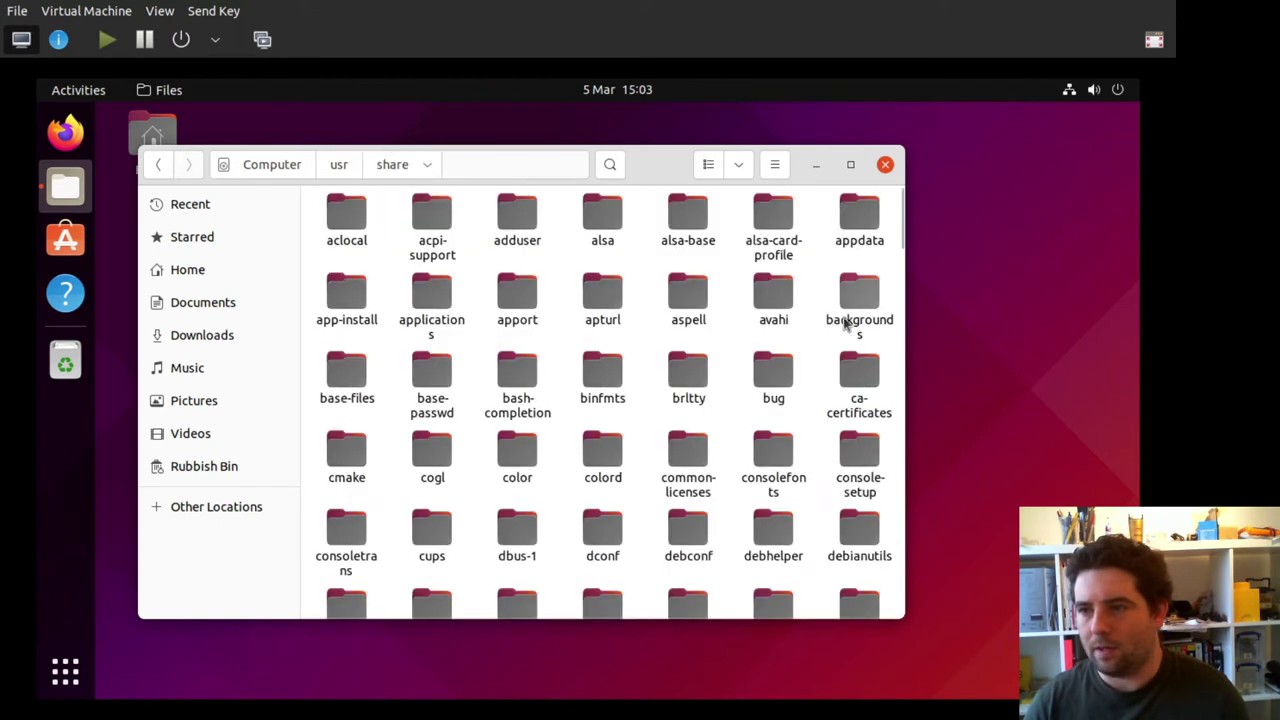
double_click(846, 318)
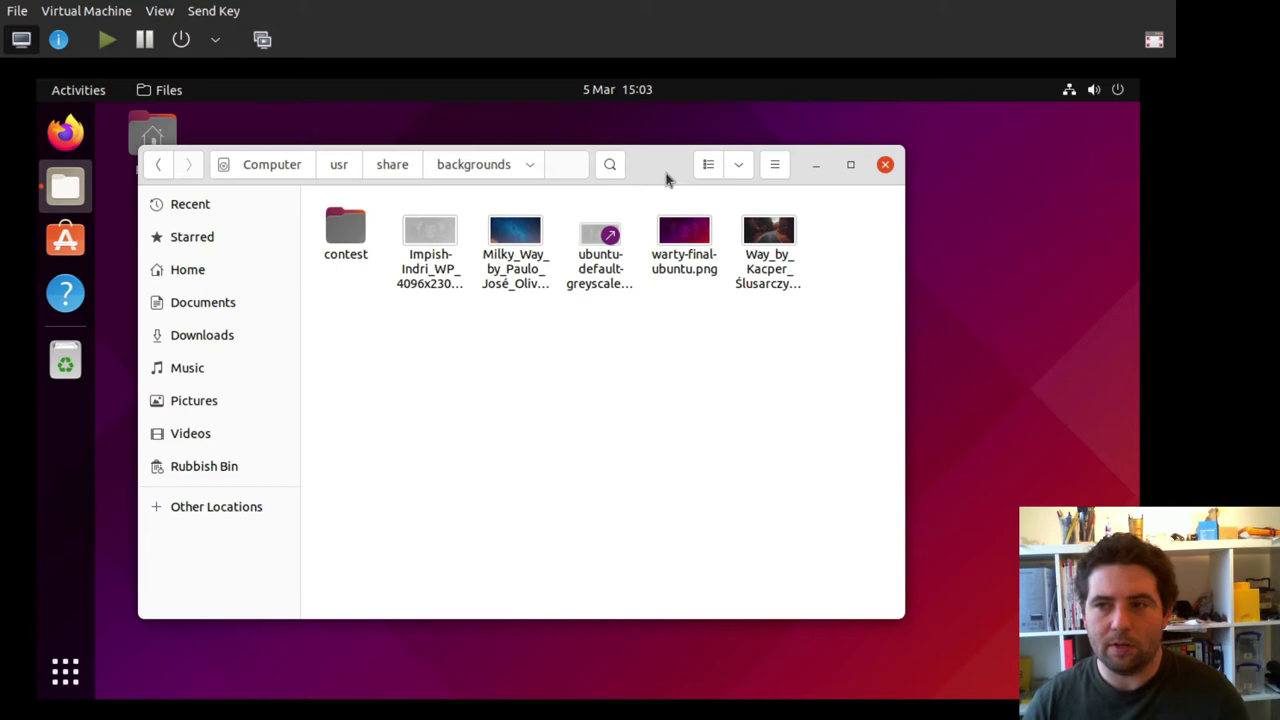
Inspect the context actions for warty-final-ubuntu.png, then go to the Activities overview
mouse_move(663, 168)
mouse_down()
mouse_move(856, 197)
mouse_move(834, 192)
mouse_up()
click(858, 252)
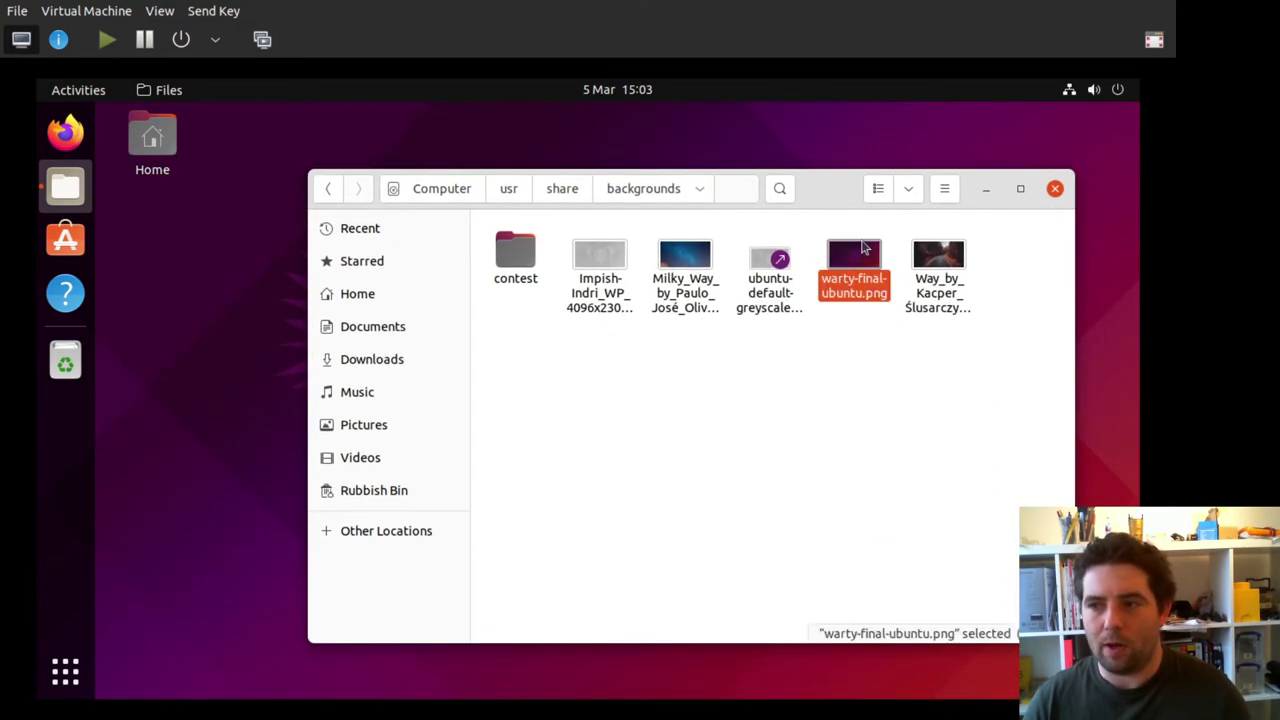
right_click(862, 244)
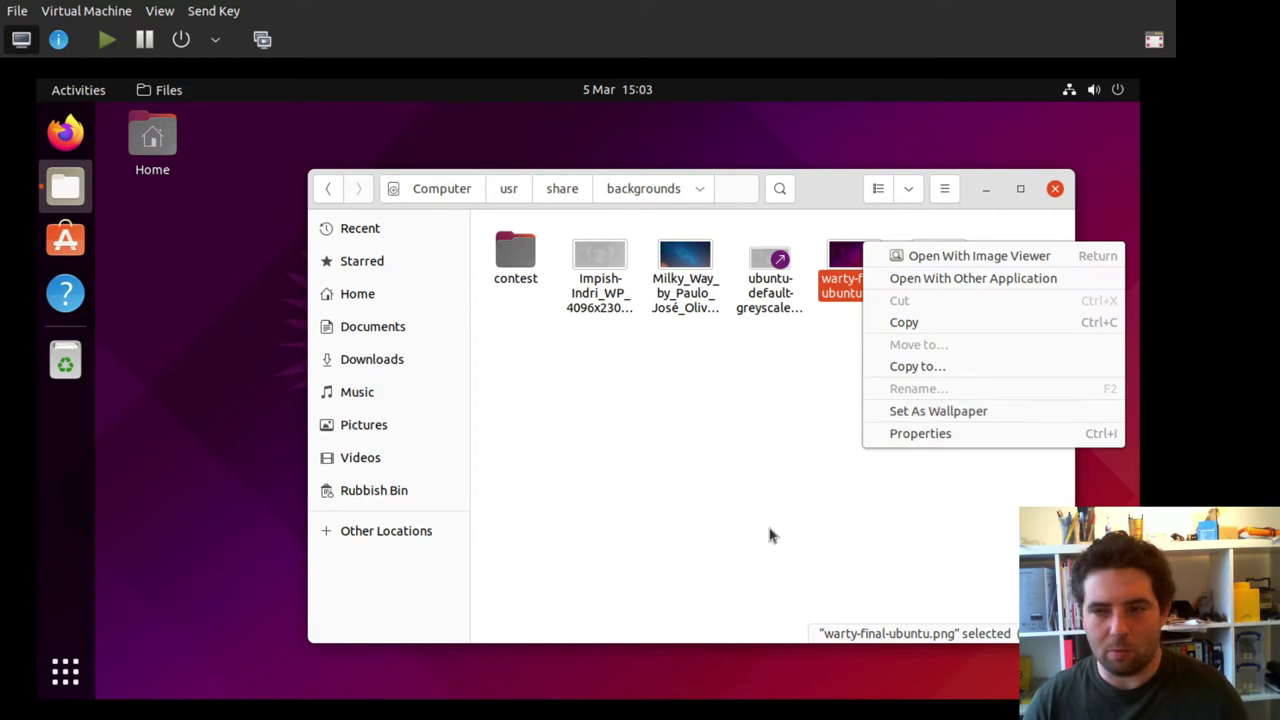
click(588, 483)
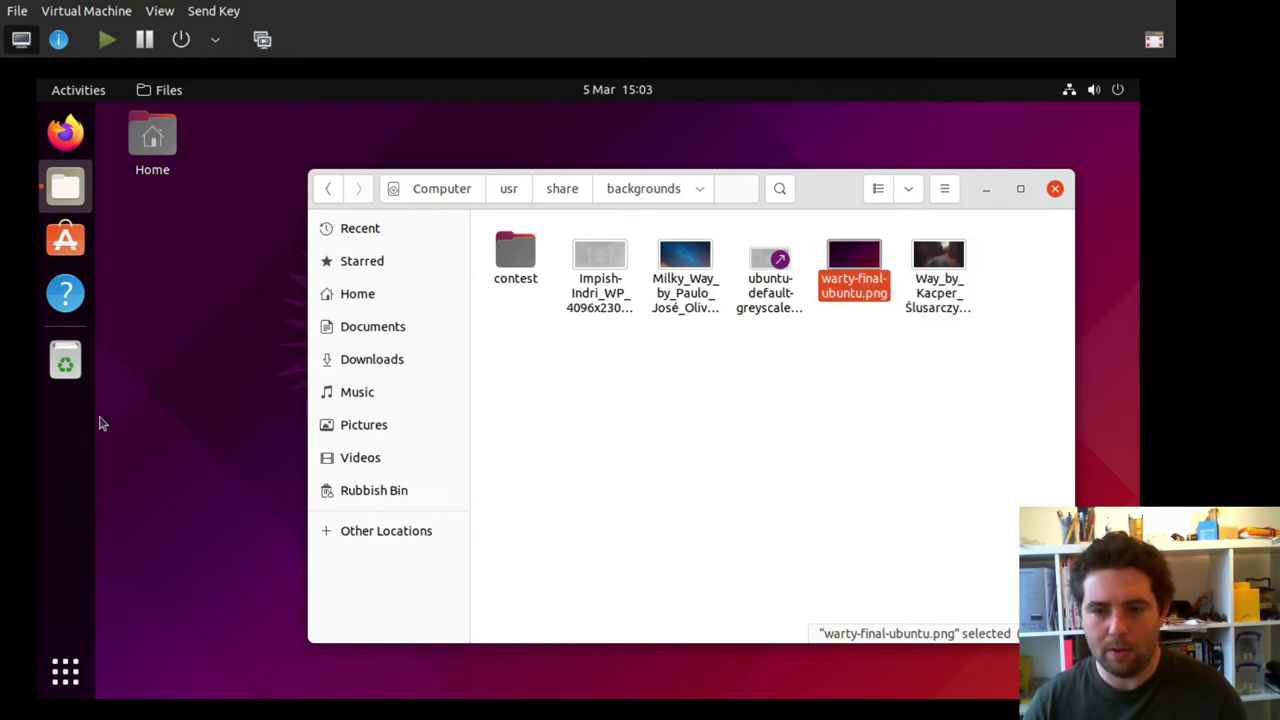
key(super)
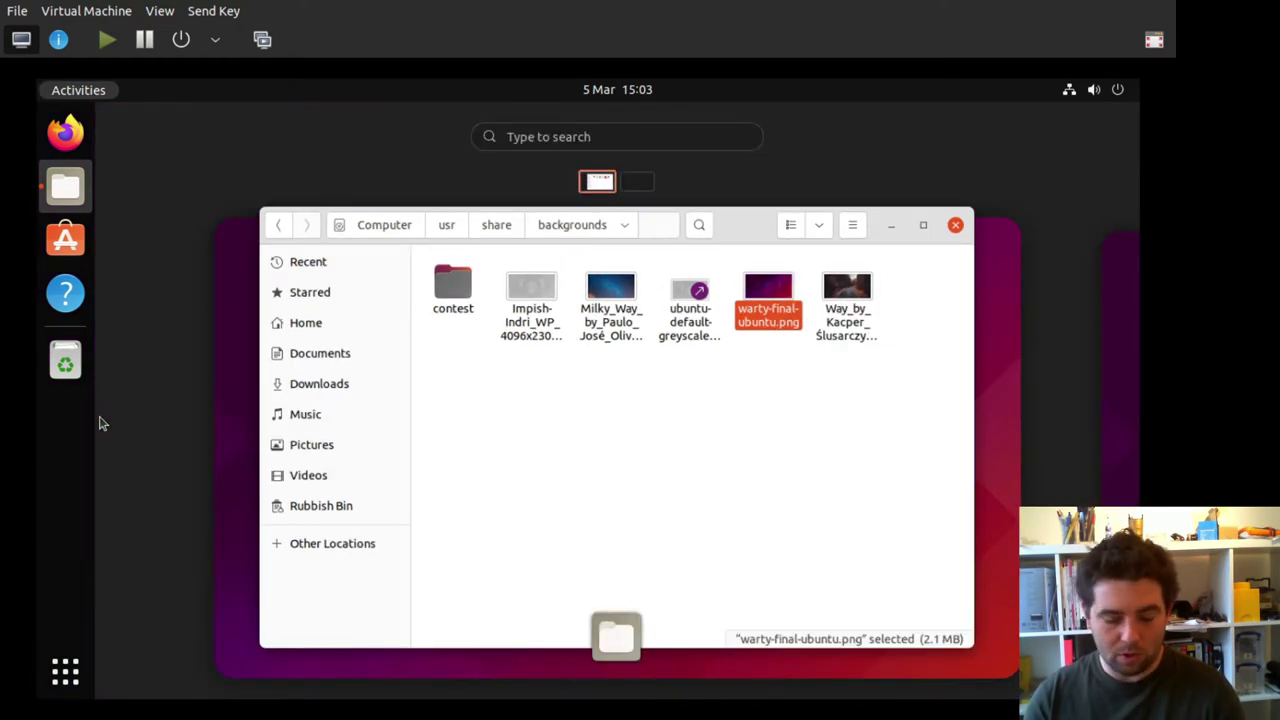
Launch Terminal and run 'gsettings get org.gnome.desktop.background picture-uri'
text(term)
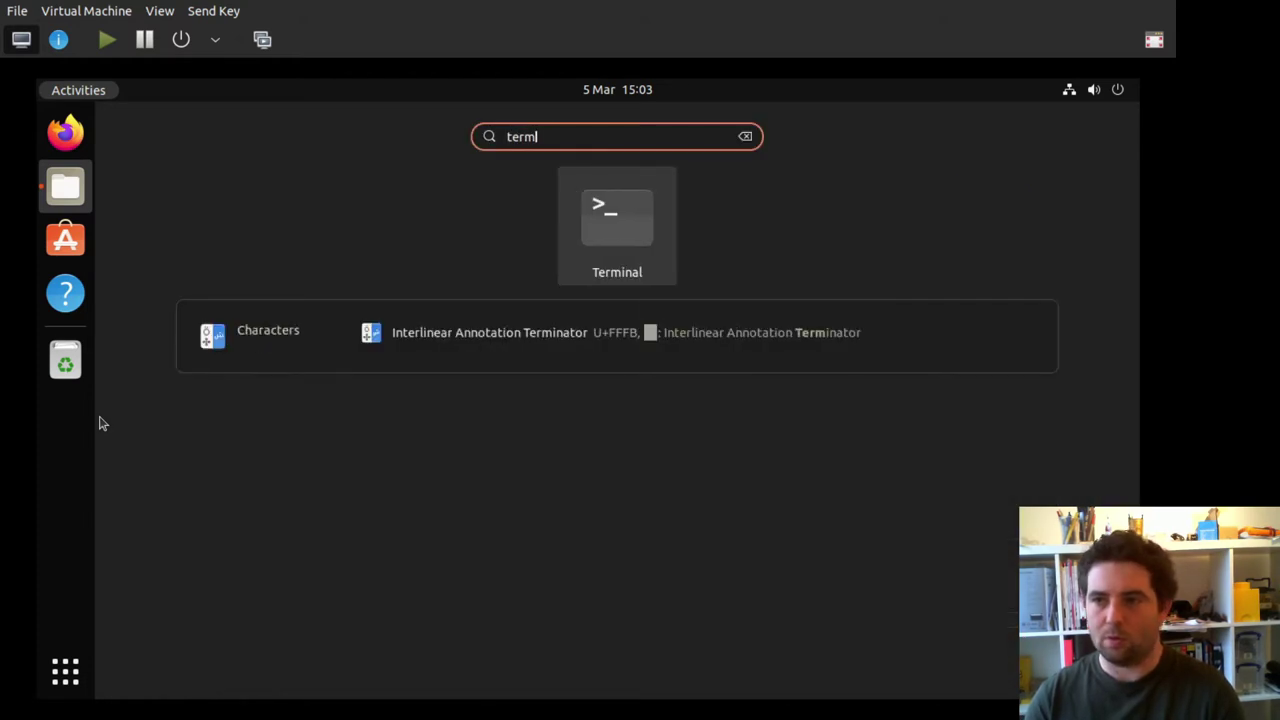
key(Return)
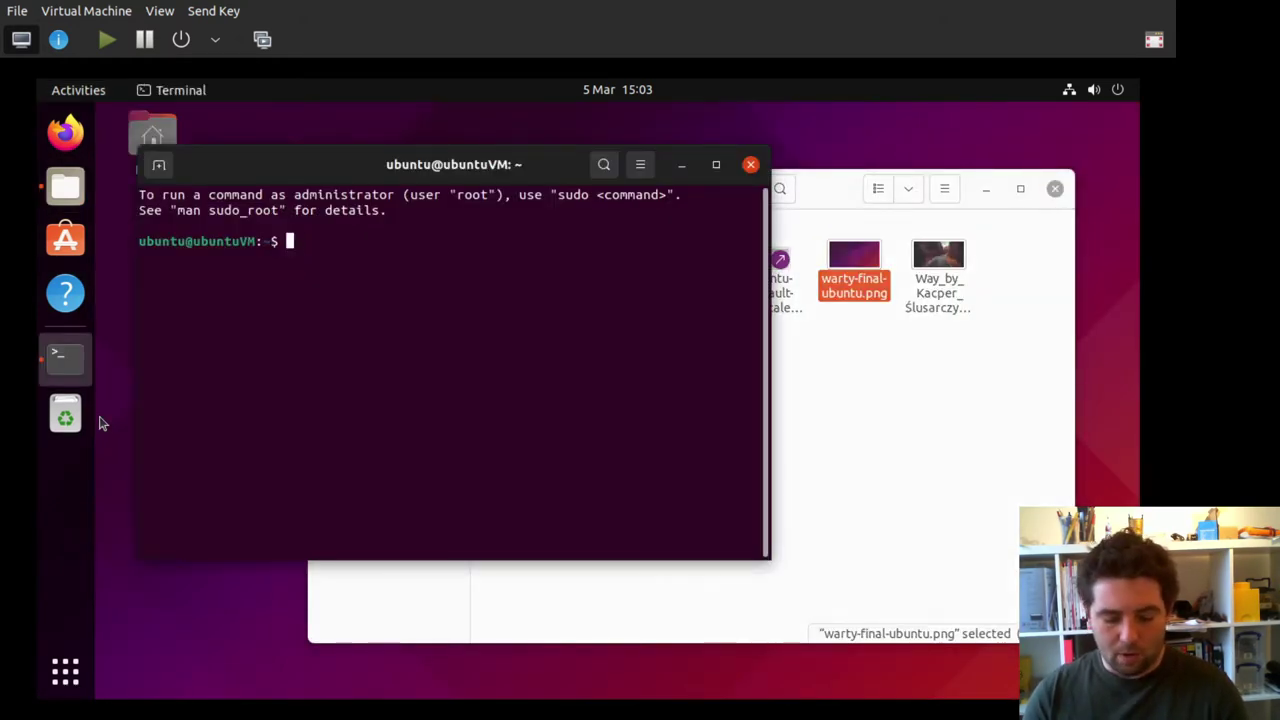
text(gsettings get )
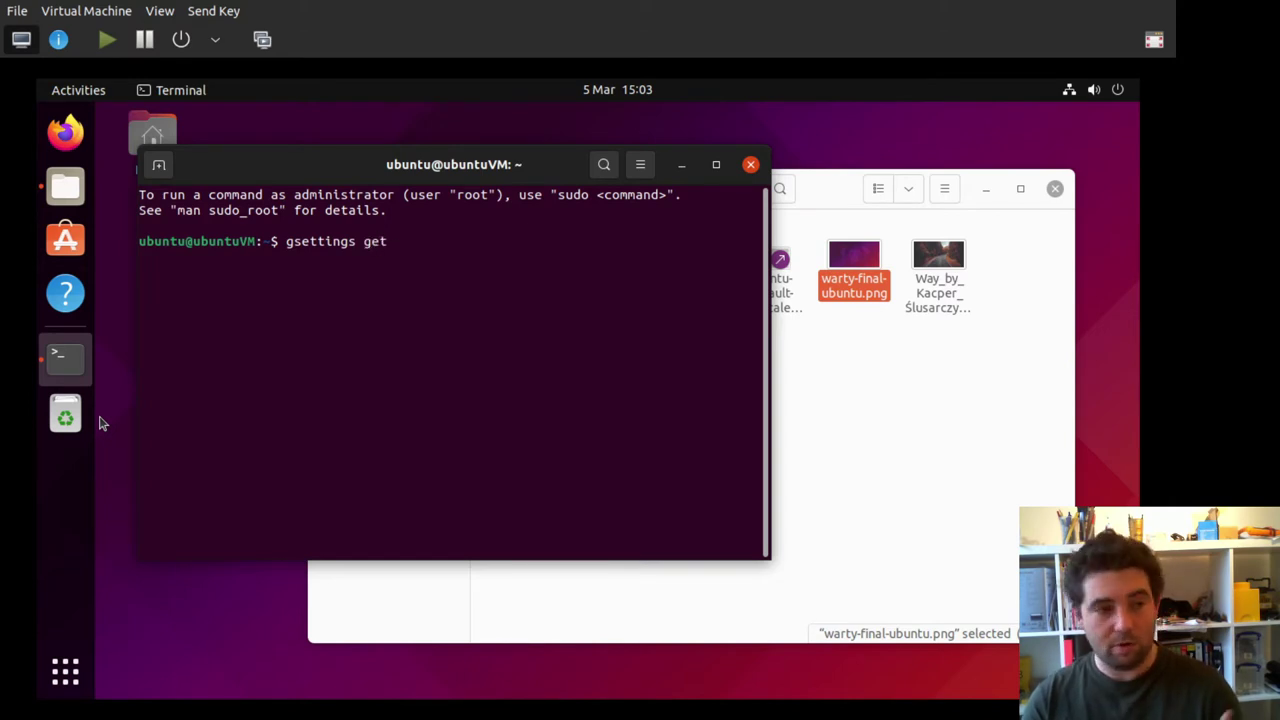
text(org.)
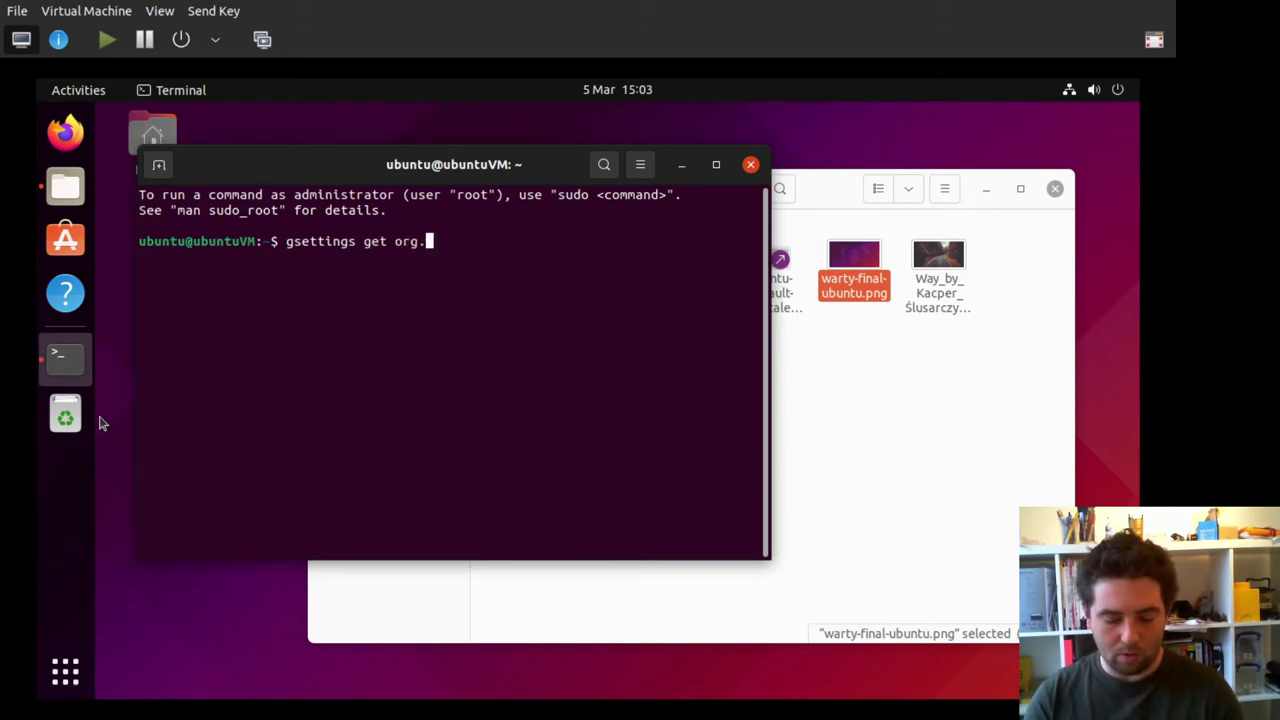
text(gnome.)
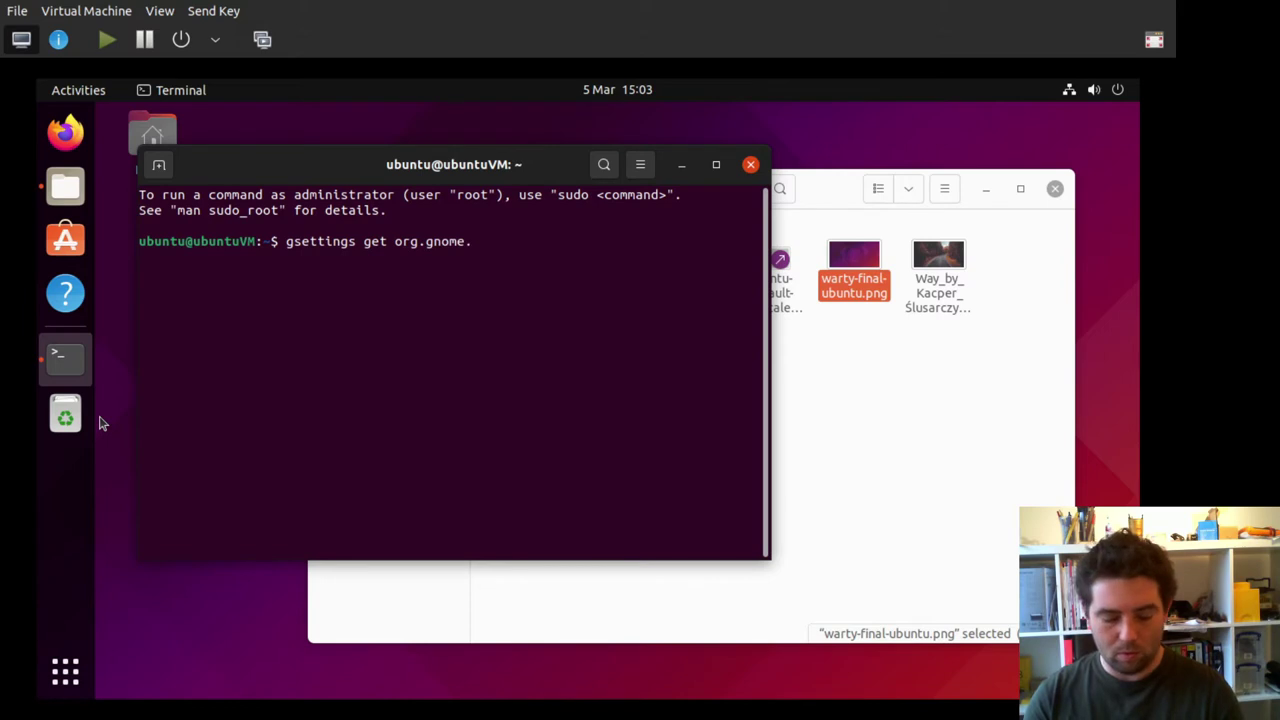
text(desktop.b)
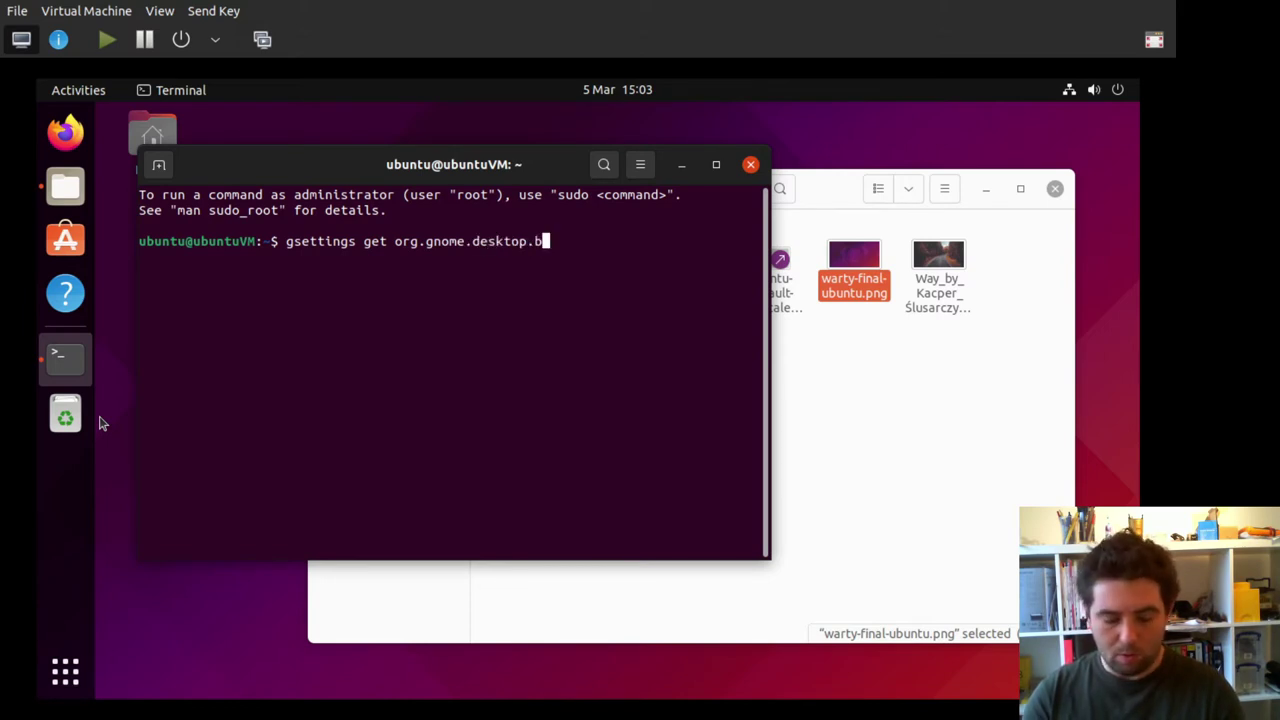
key(Tab)
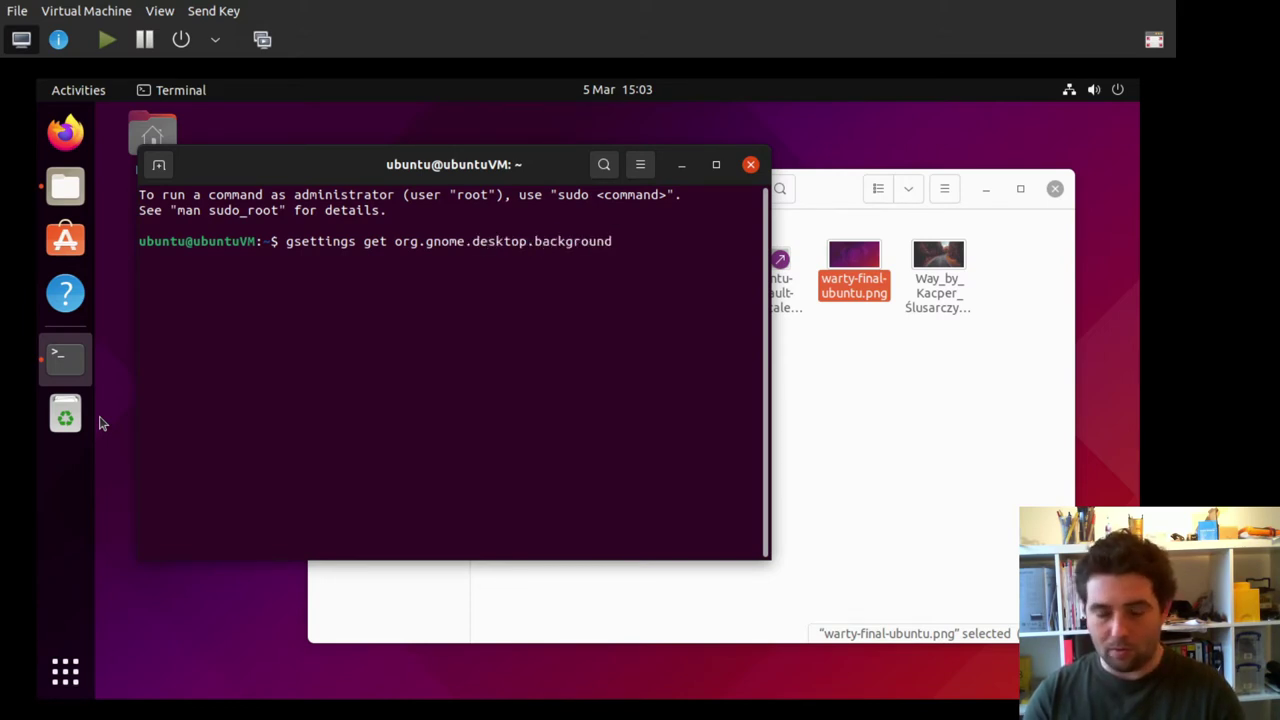
text( pi)
key(Tab)
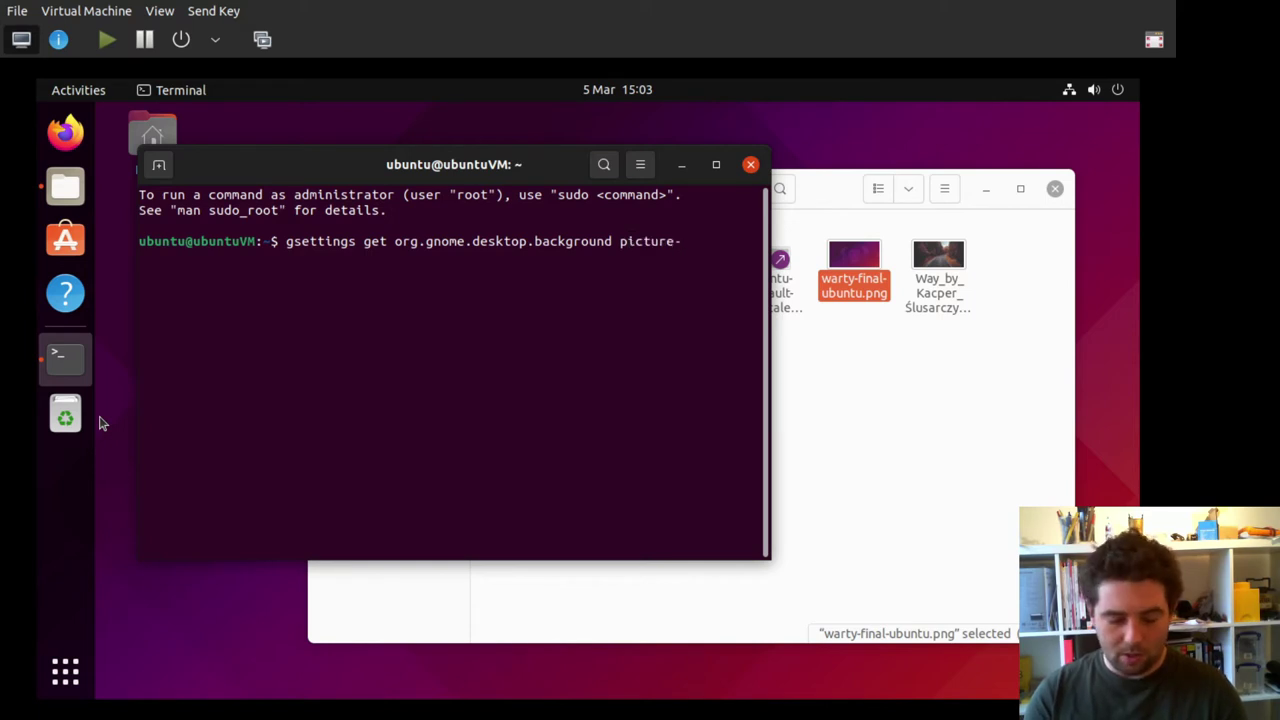
text(uri)
key(Return)
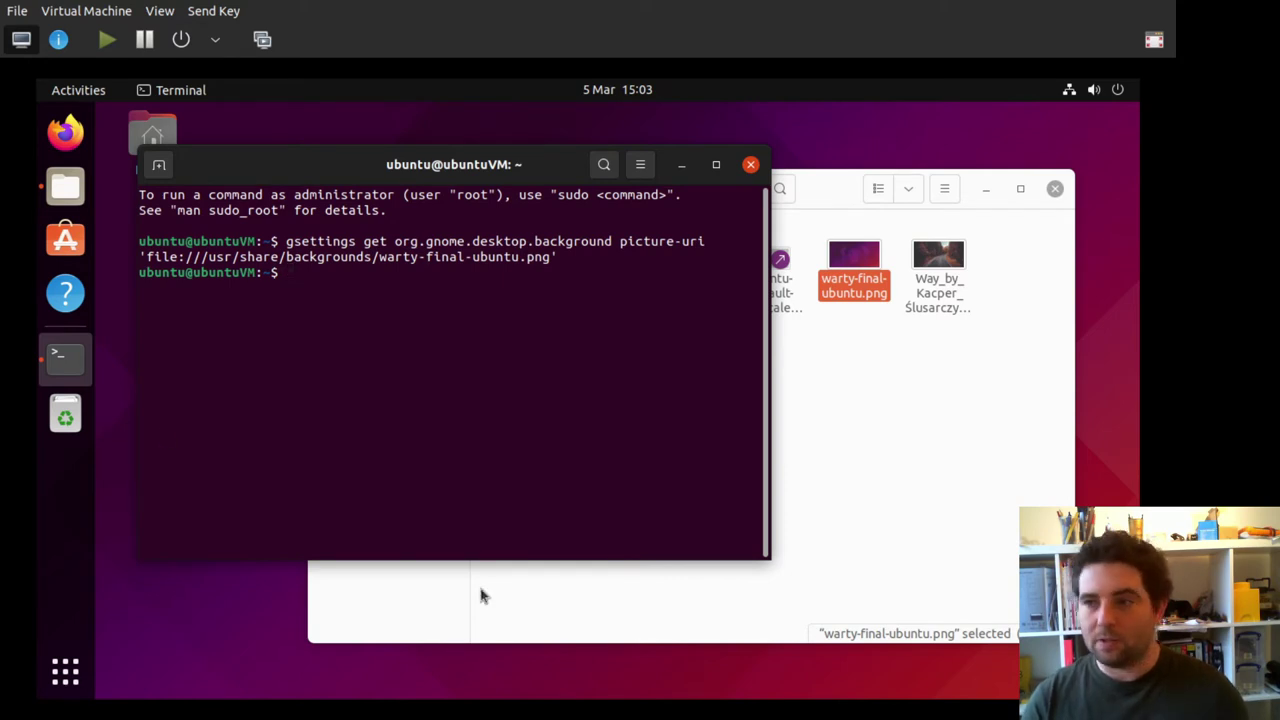
Set the Milky Way image as the wallpaper from its context menu in Files
click(829, 330)
click(854, 256)
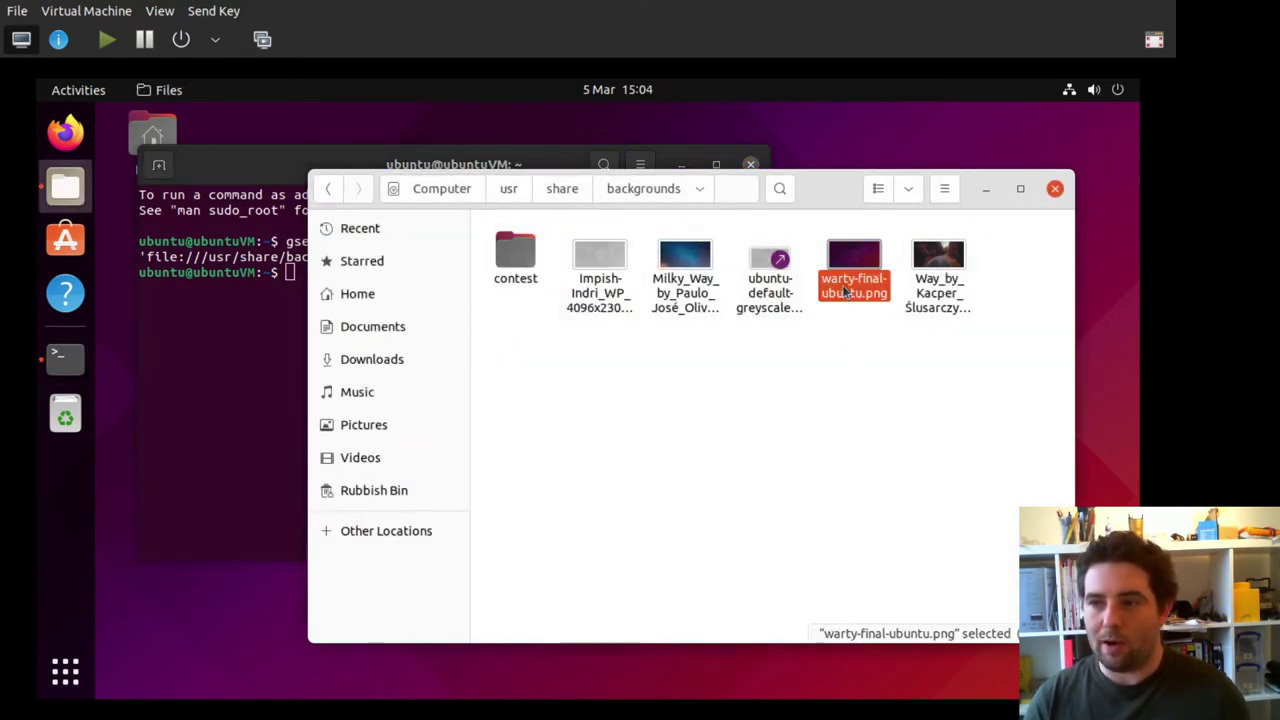
click(688, 275)
right_click(688, 275)
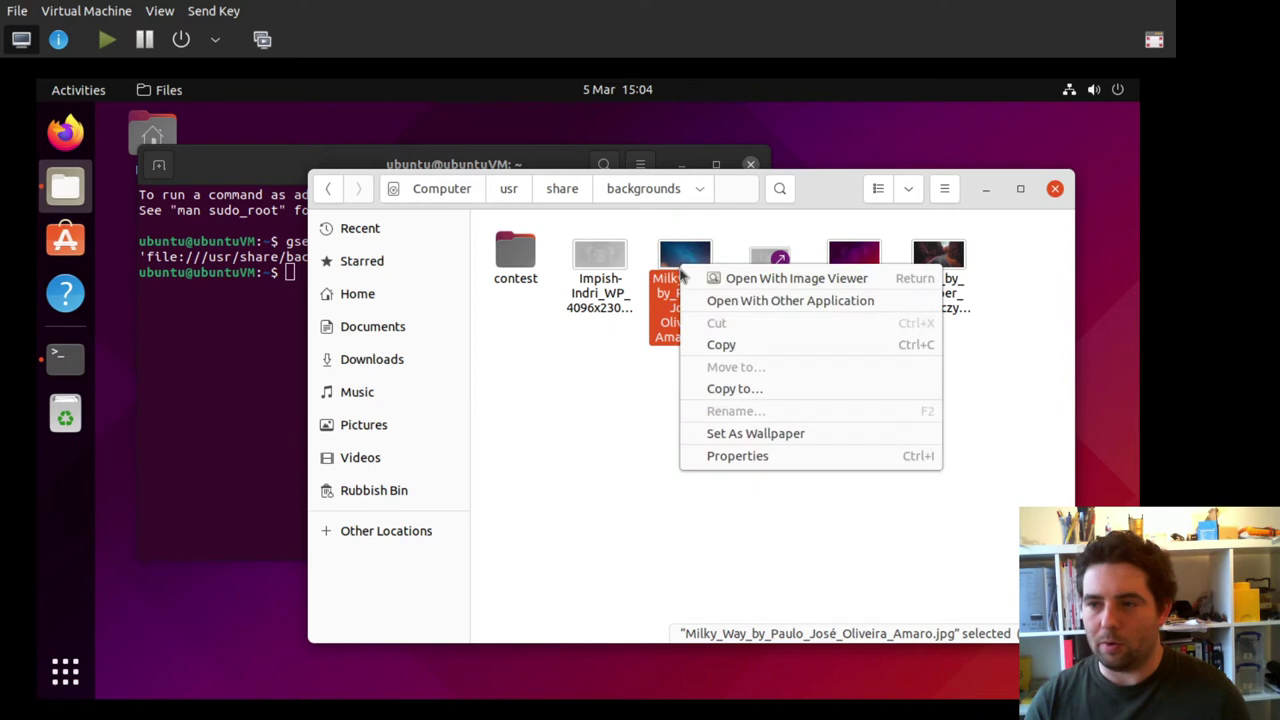
click(700, 434)
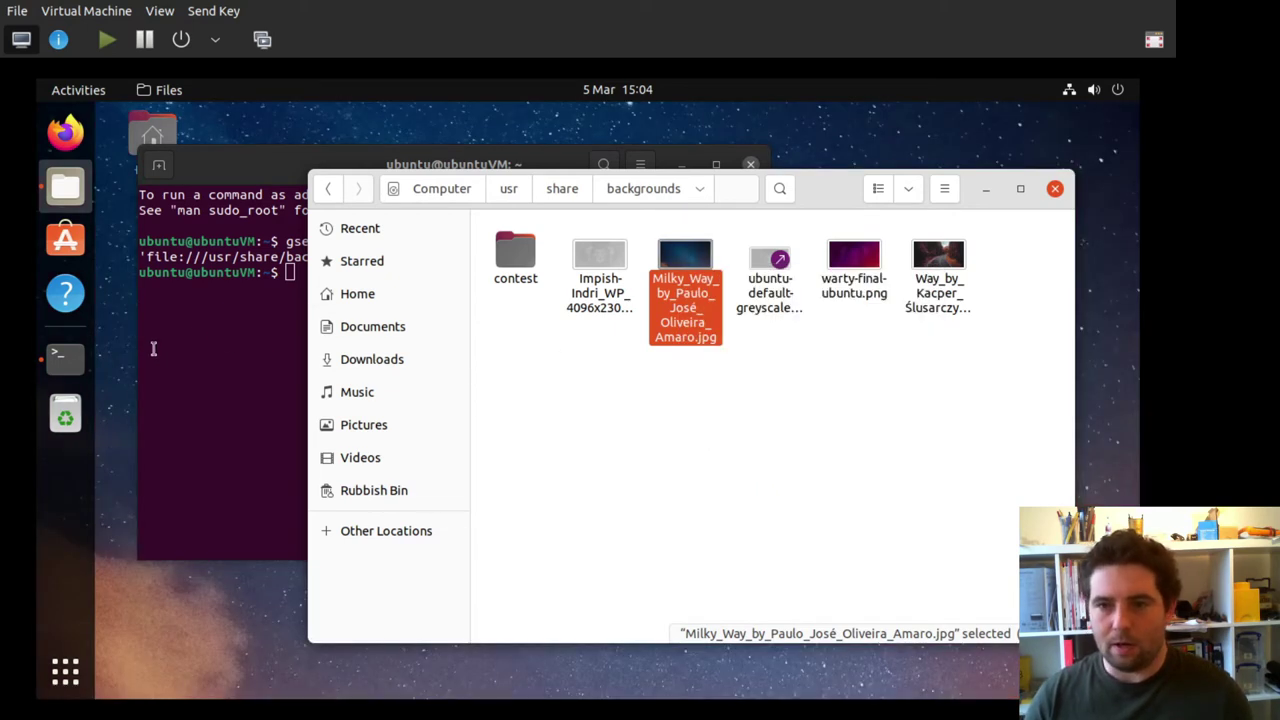
Rerun the picture-uri query and view the copied image in Pictures > Wallpapers
click(214, 336)
key(Up)
key(Return)
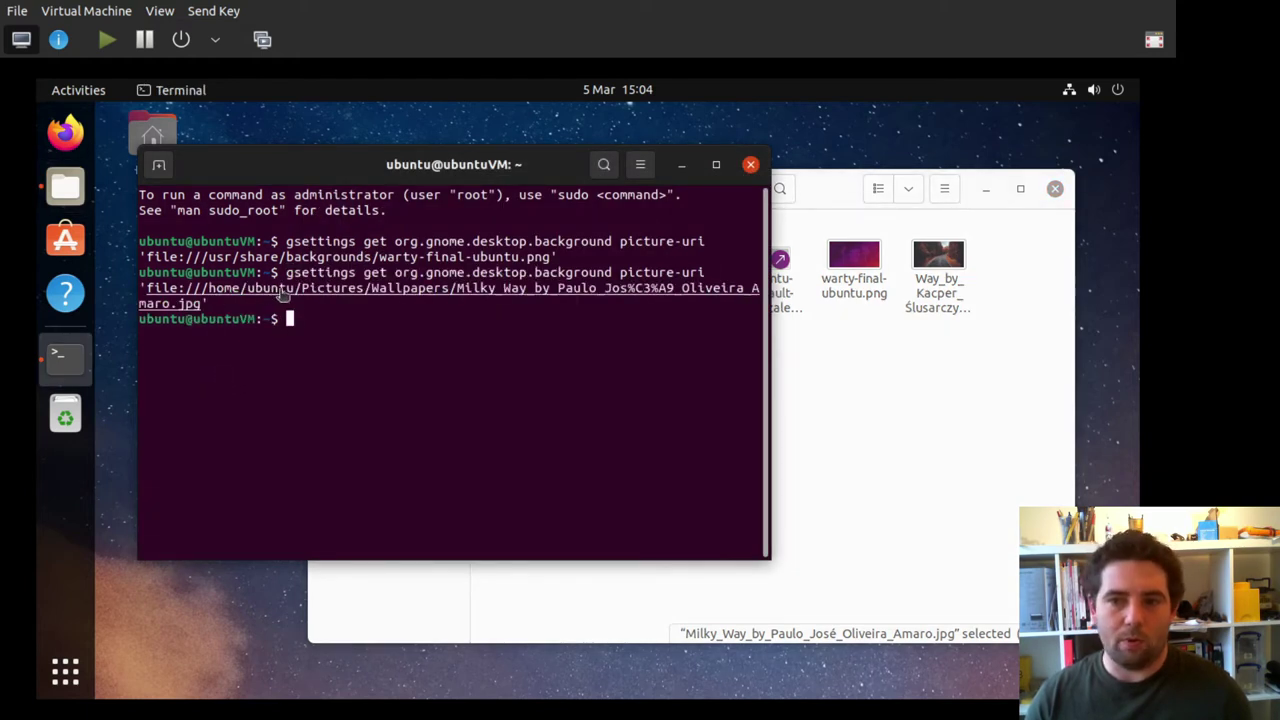
click(66, 188)
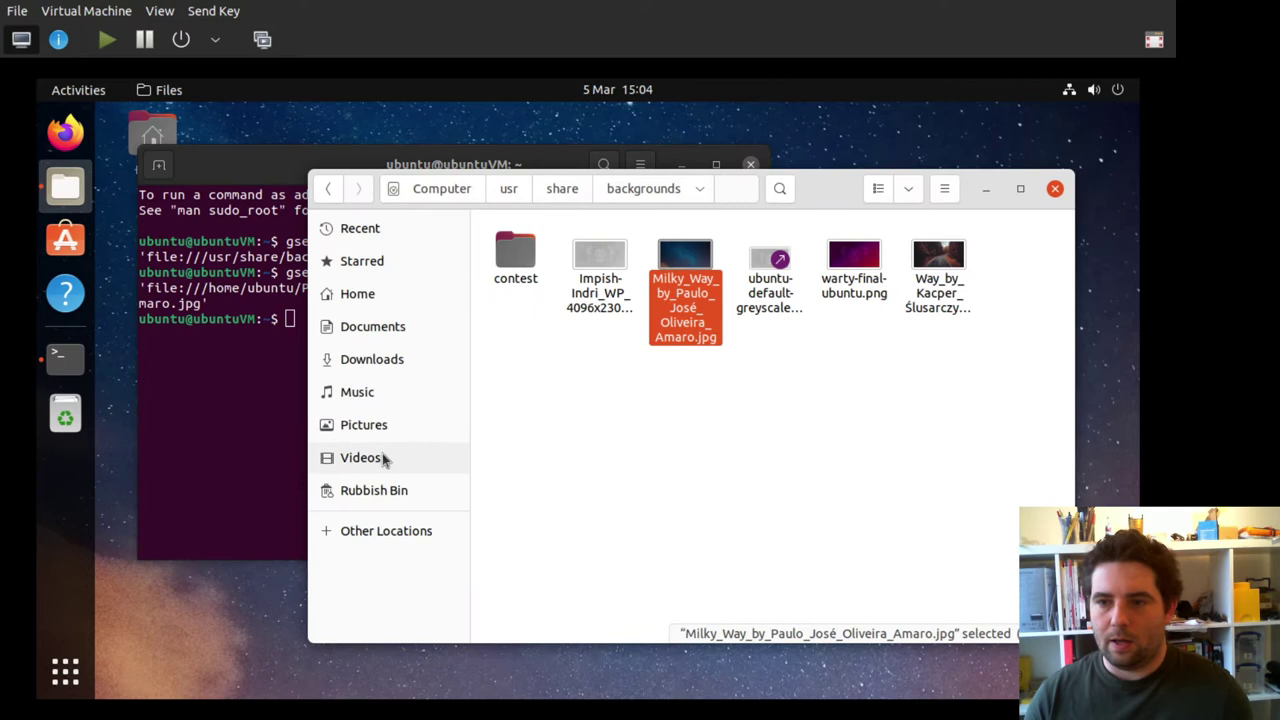
click(368, 424)
double_click(533, 240)
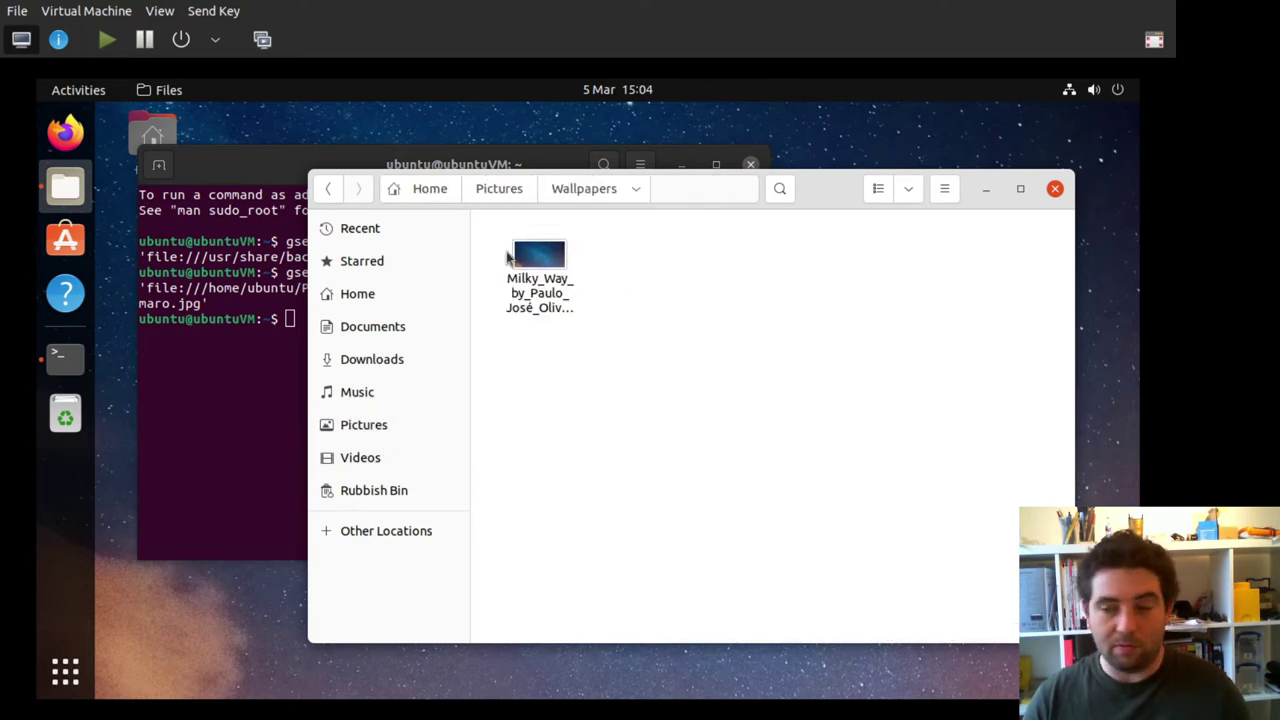
click(547, 165)
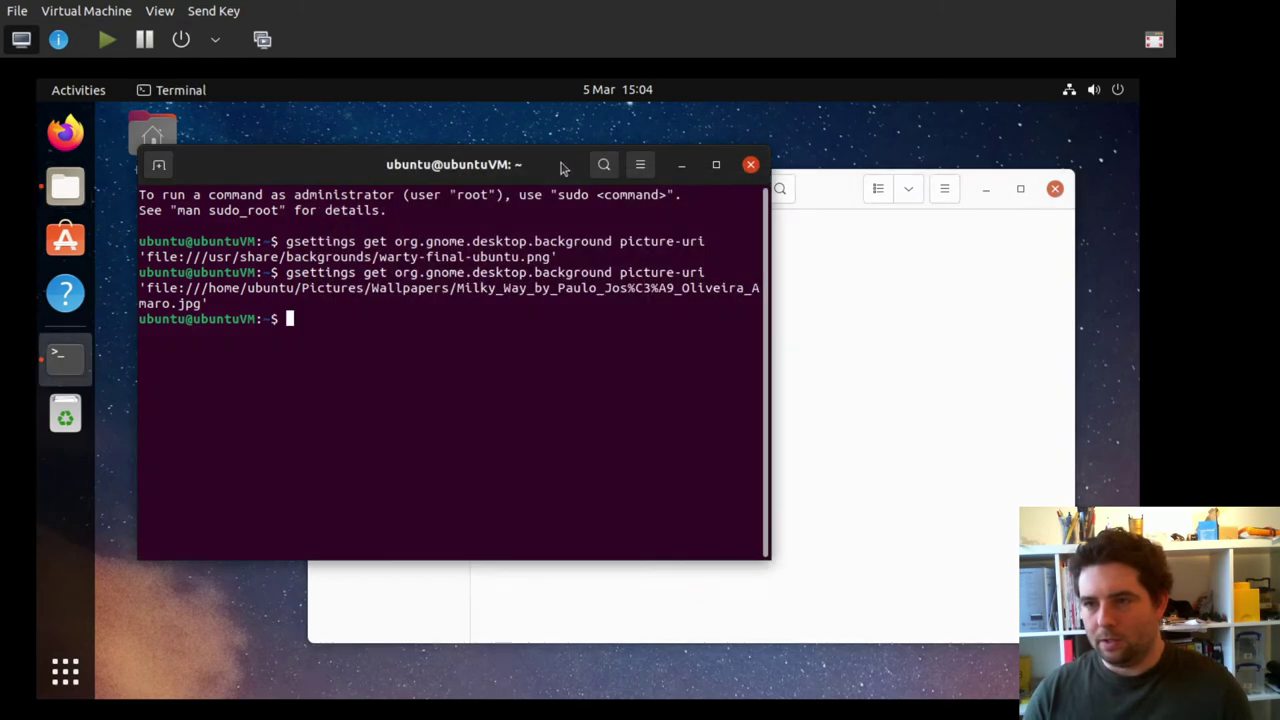
click(832, 306)
click(169, 409)
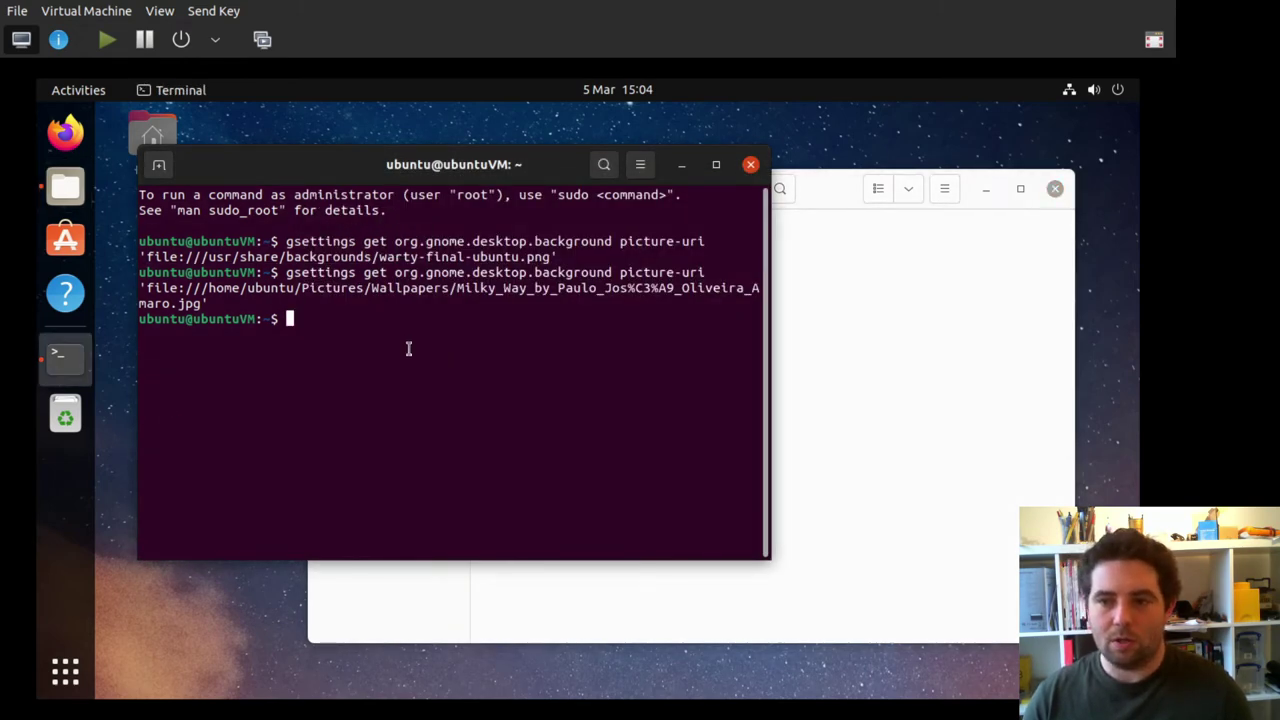
Turn the recalled query into 'gsettings set … picture-uri' with a 'file:///usr/share/backgrounds/' path
key(Up)
key(Left)
key(Left)
key(Left)
key(Left)
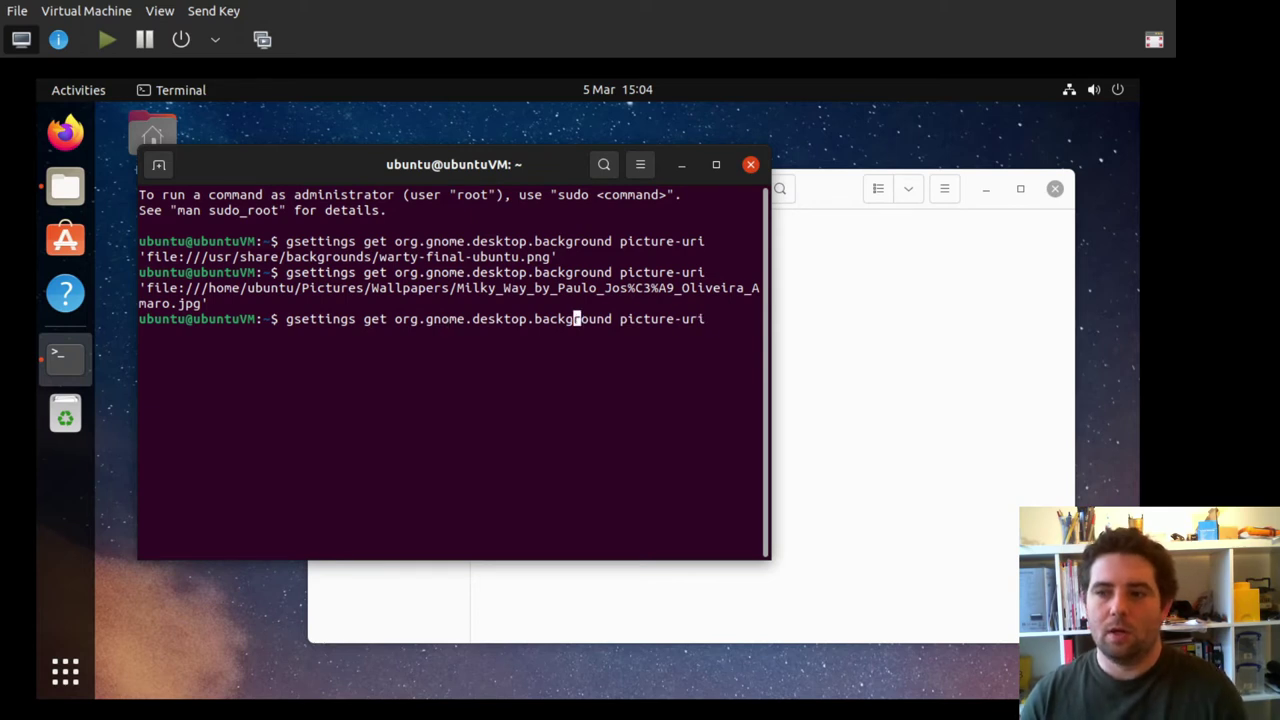
key(Left)
key(Left)
key(Left)
key(Left)
key(Left)
key(Left)
key(BackSpace)
key(BackSpace)
key(BackSpace)
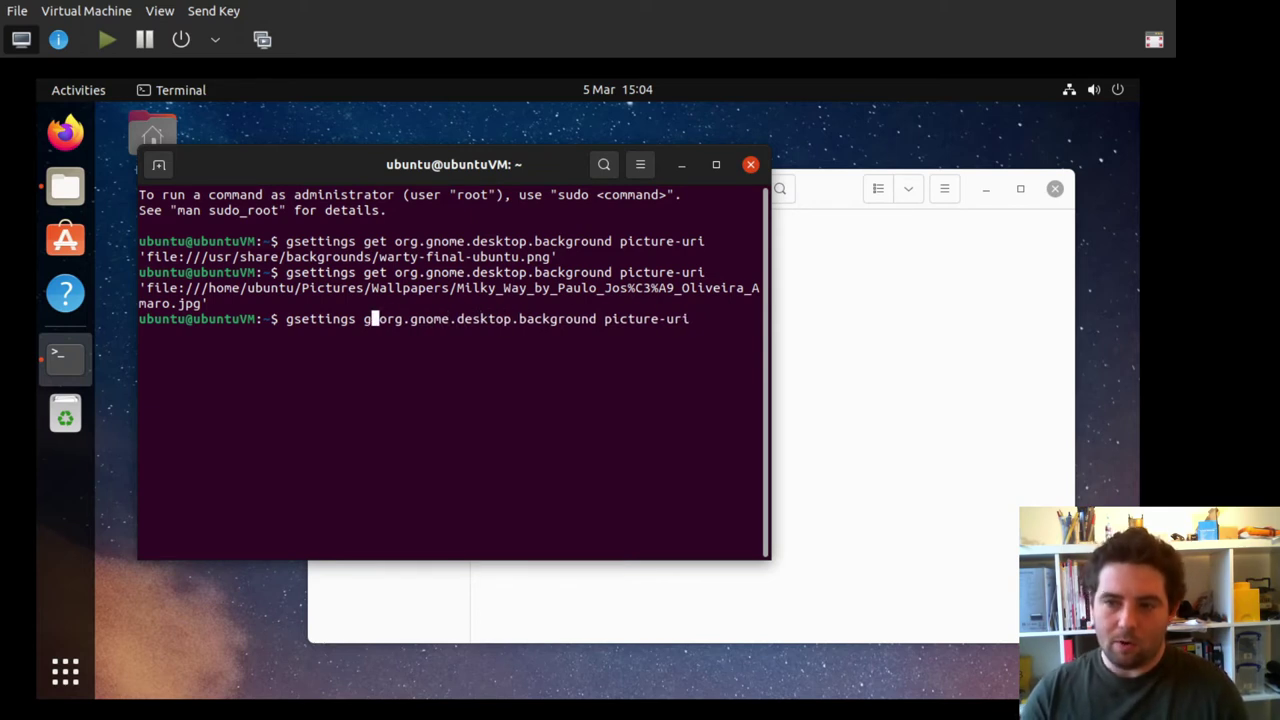
key(BackSpace)
text(set)
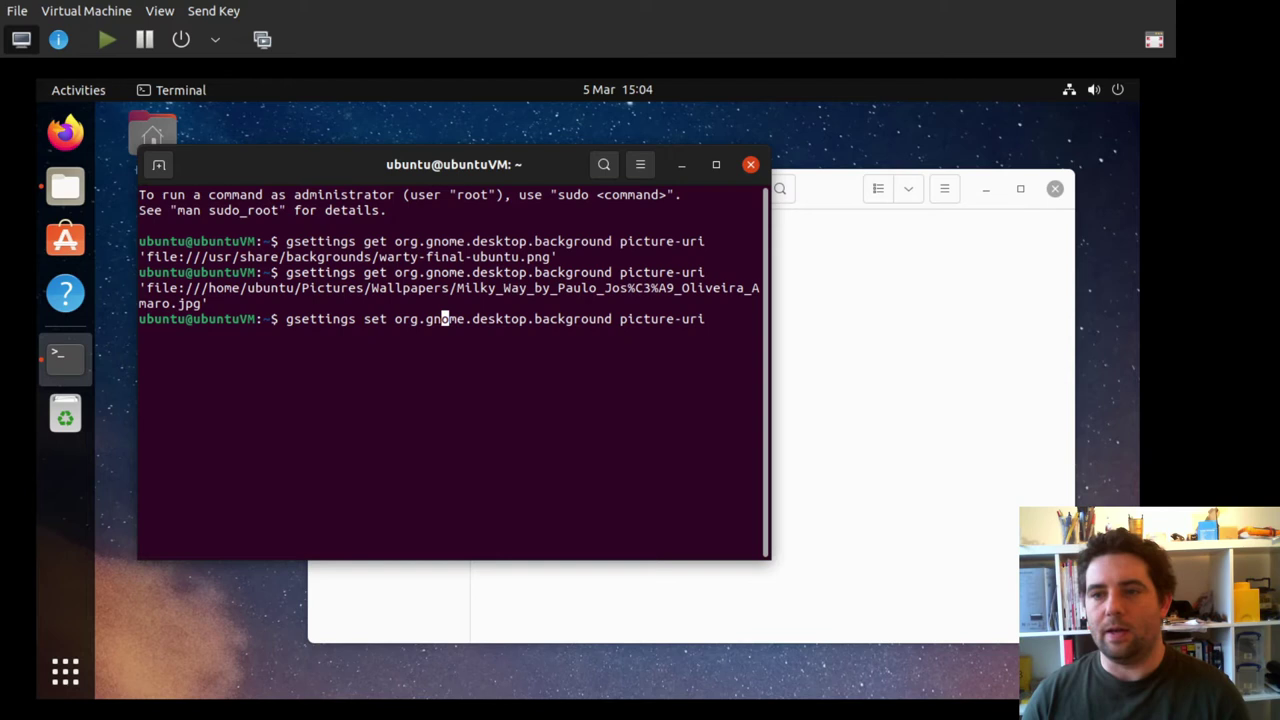
key(Right)
key(Right)
key(Right)
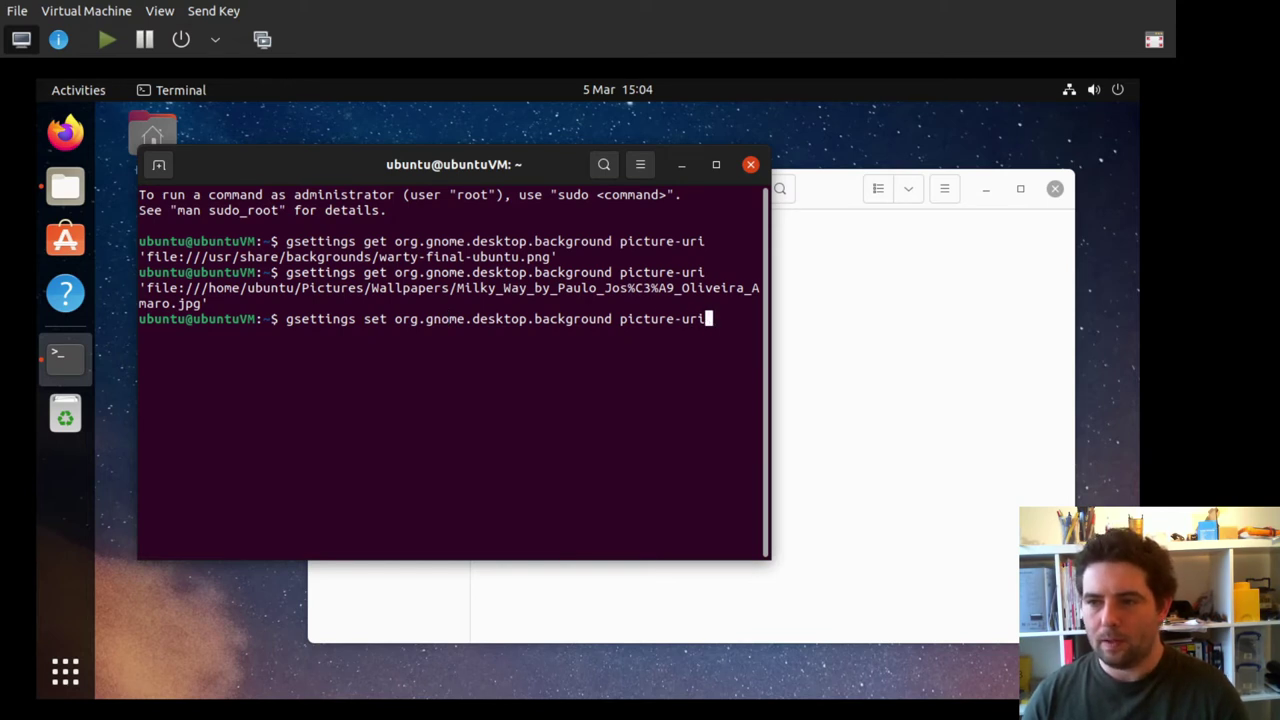
text(')
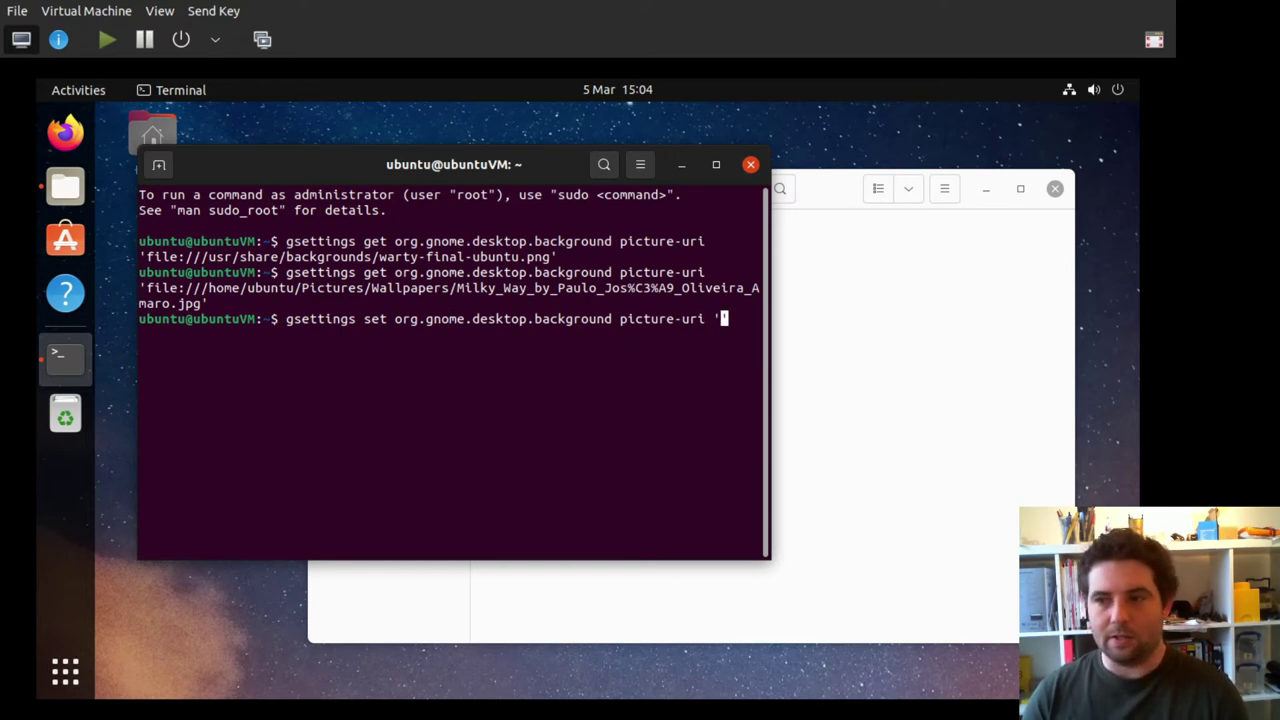
text(file:///us)
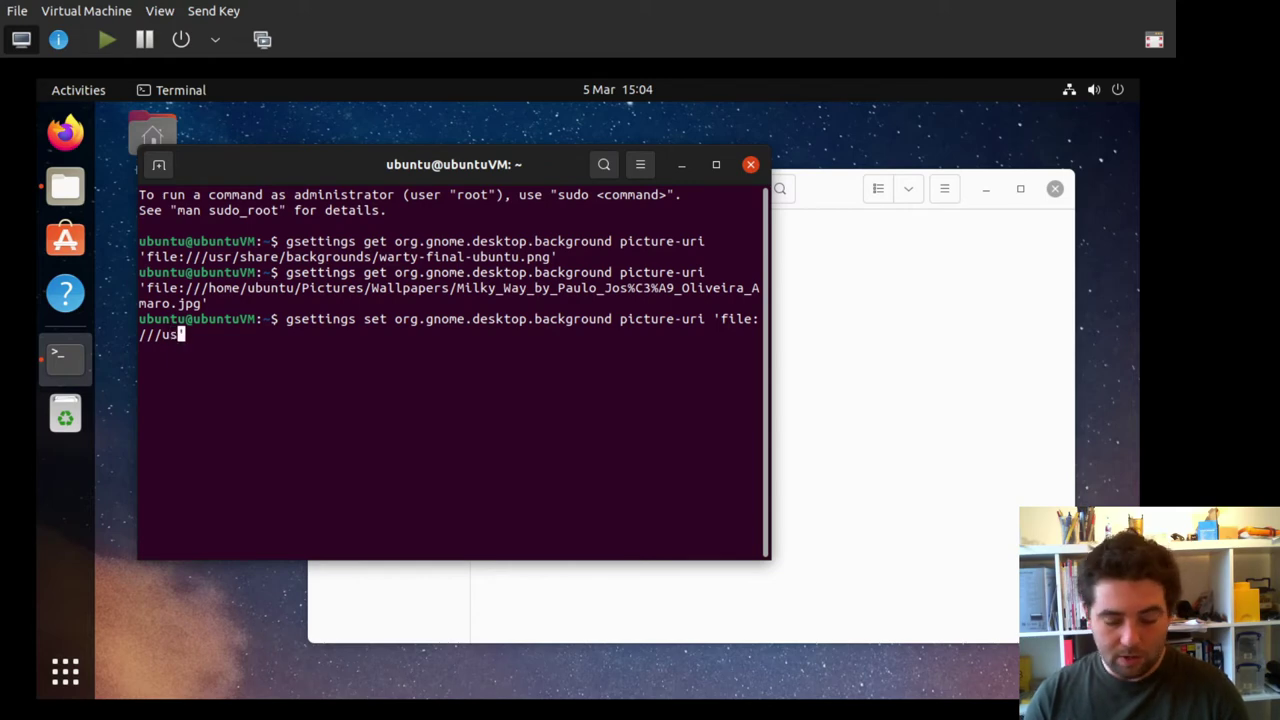
text(r/share/backgrounds/)
Finish the path with Impish_Indri_WP_4096x2304_Grey.png, checking the name in Files, and run it
click(404, 600)
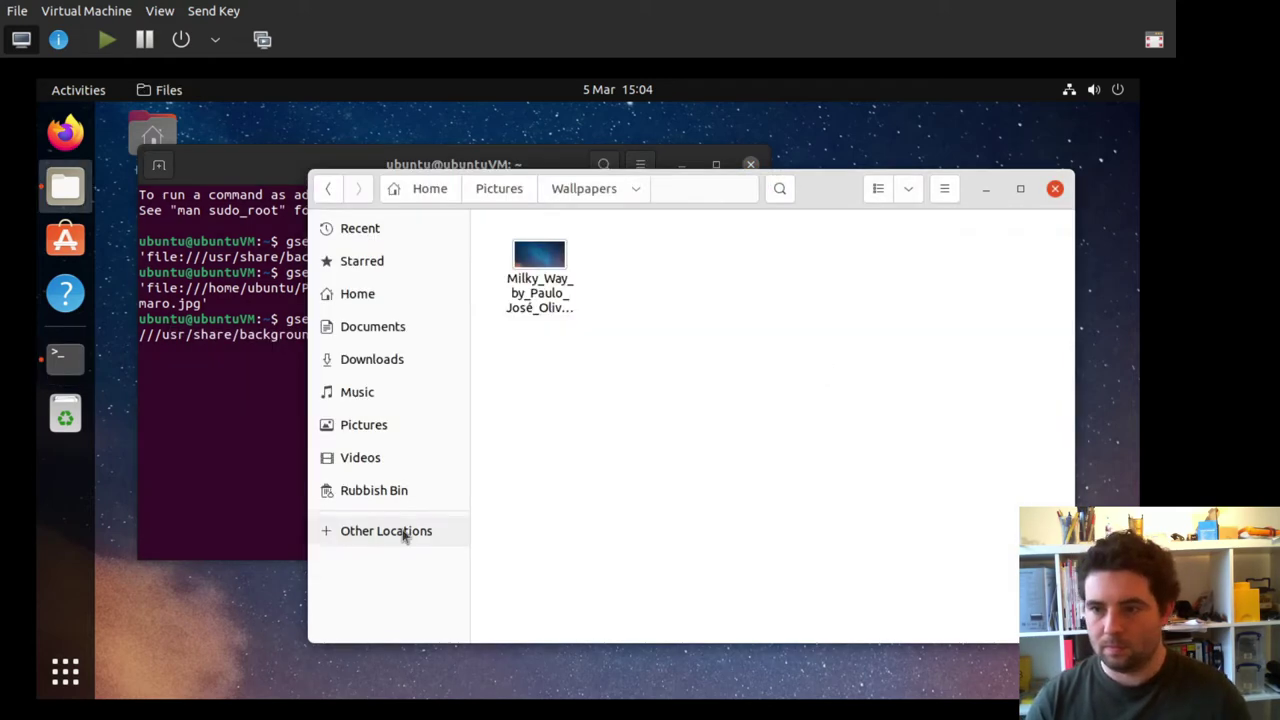
click(404, 531)
double_click(771, 290)
drag(826, 190, 890, 228)
click(165, 383)
text(M')
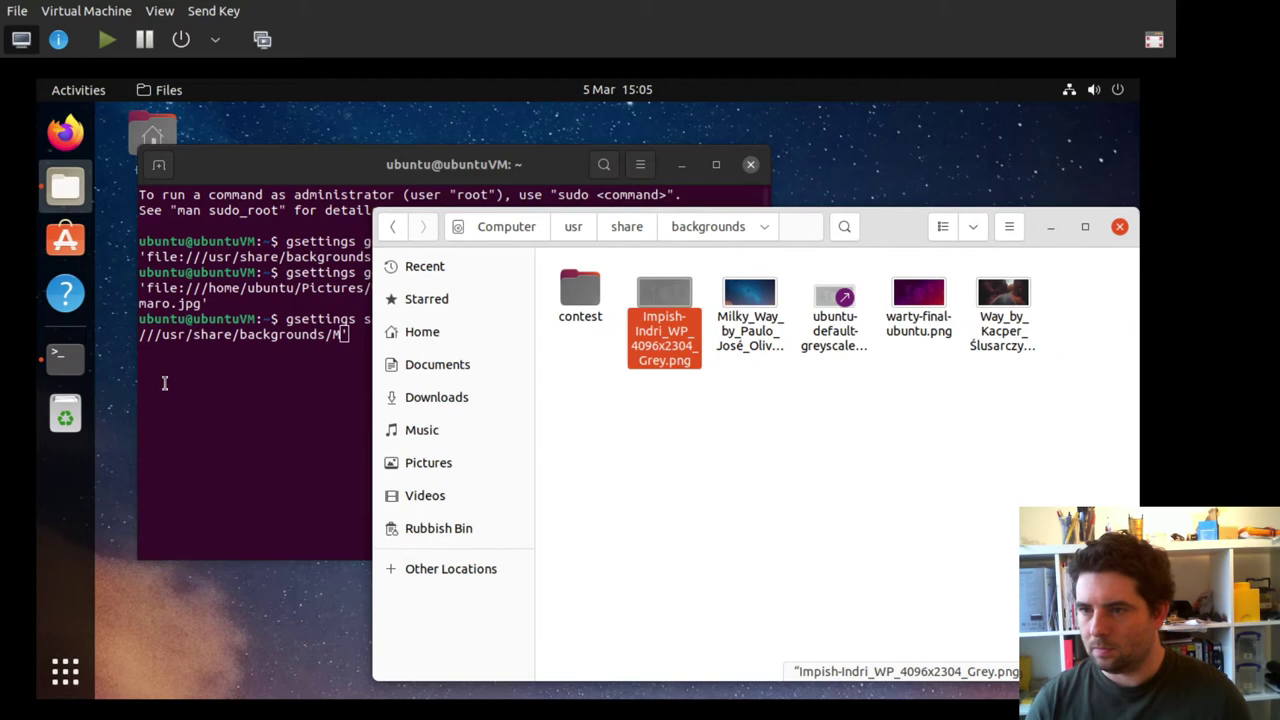
key(BackSpace)
text(Impish_Ind)
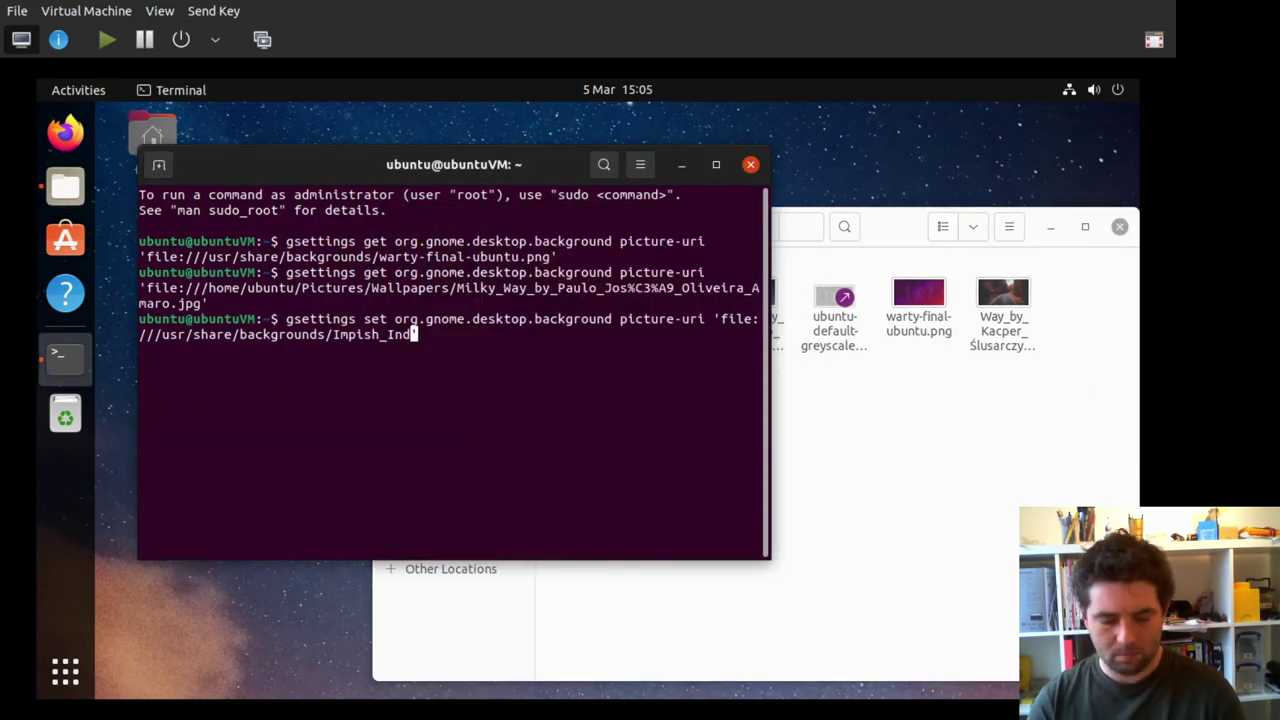
text(ri_WP_)
key(alt+Tab)
key(alt+Tab)
text(4096x23)
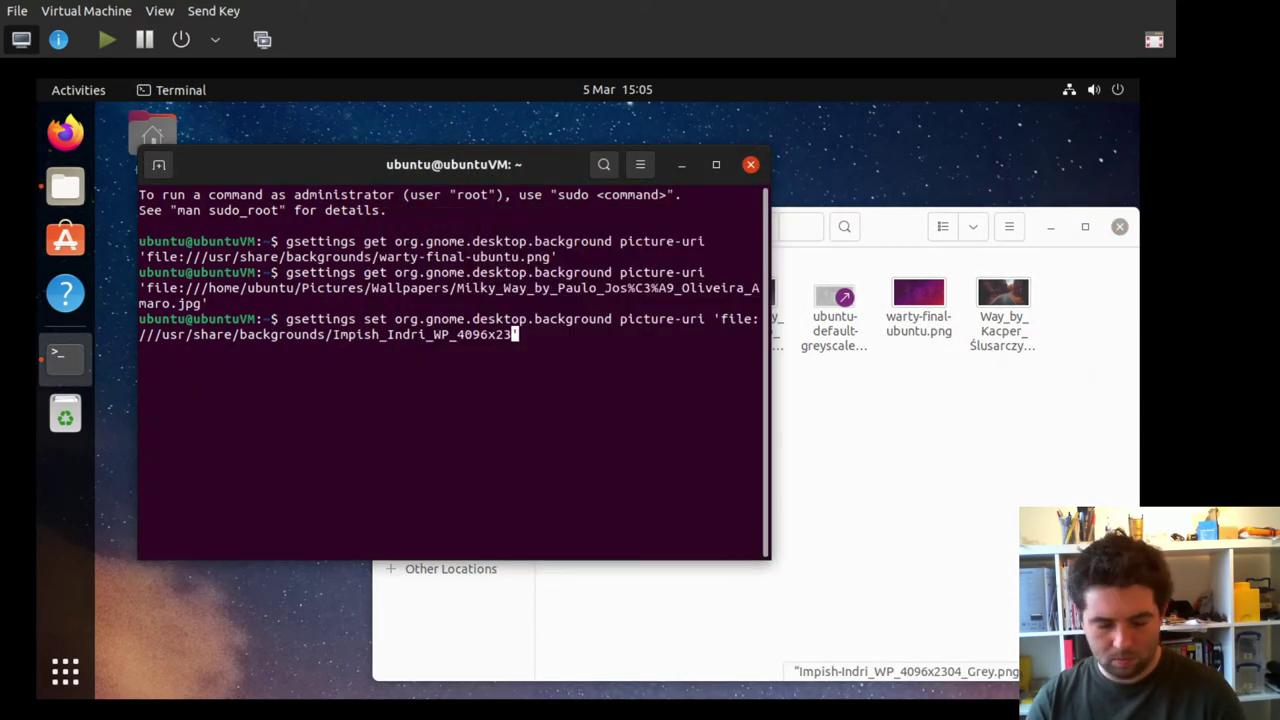
key(alt+Tab)
key(alt+Tab)
text(04_Grey.png)
key(Return)
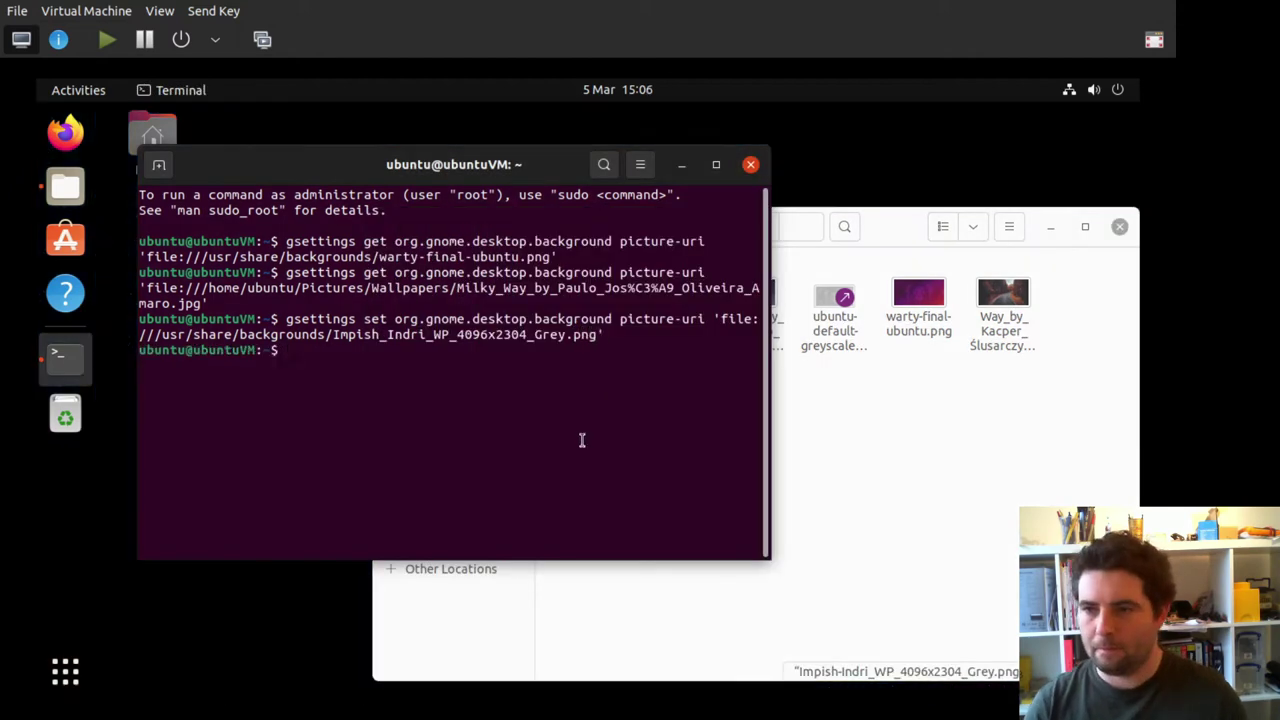
key(alt+Tab)
key(alt+Tab)
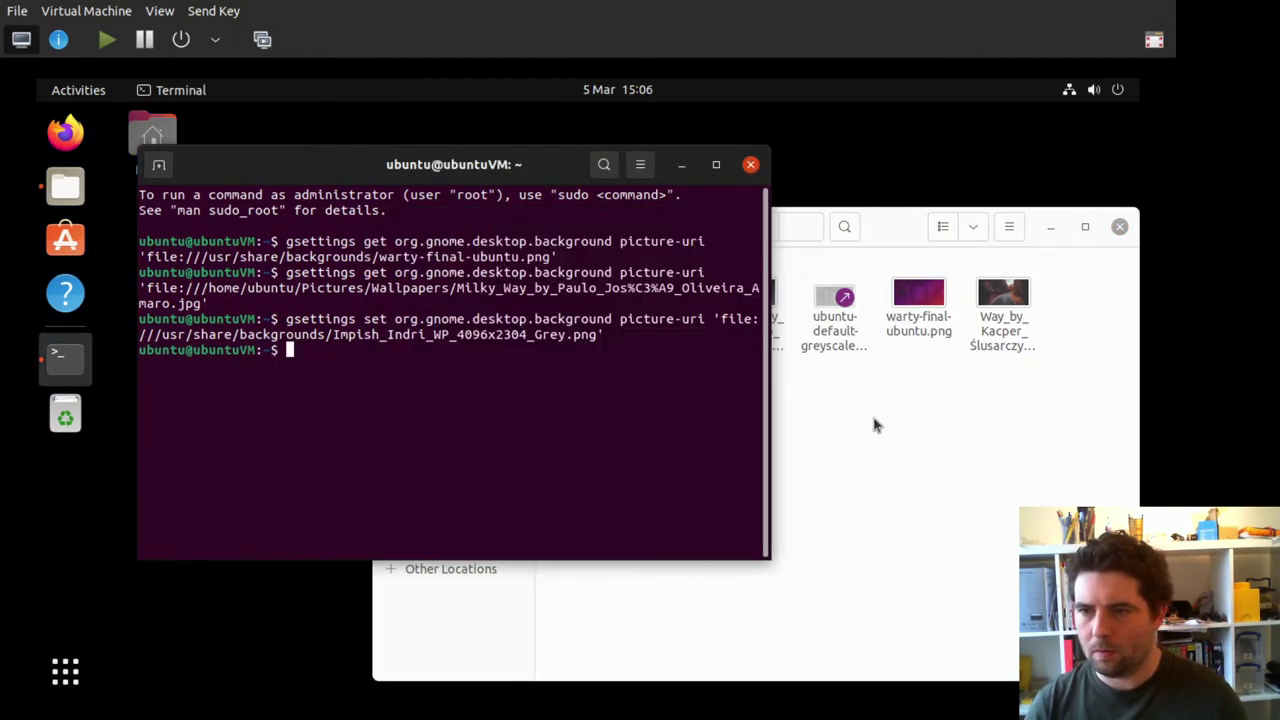
Rerun the set command with the hyphenated Impish-Indri_WP_4096x2304_Grey.png file name
key(alt+Tab)
key(alt+Tab)
key(alt+Tab)
key(alt+Tab)
key(alt+Tab)
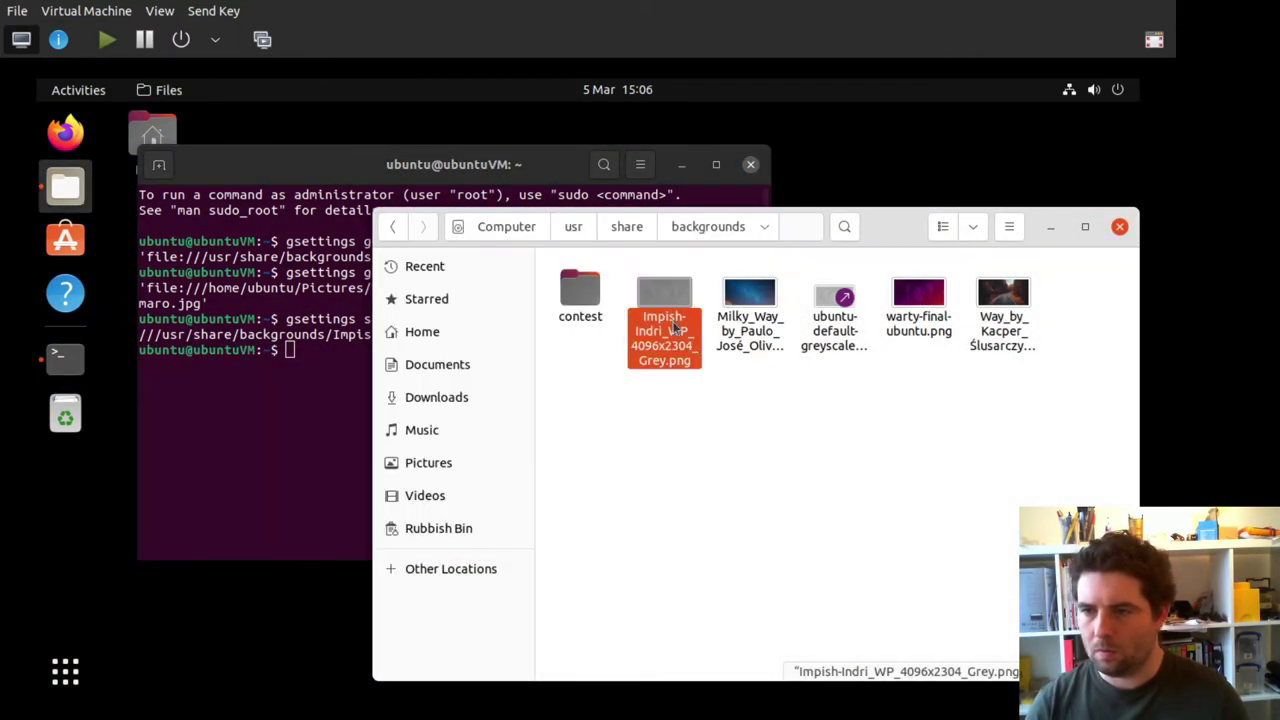
key(alt+Tab)
key(Up)
key(Return)
Minimize Terminal and Files to view the grey wallpaper, then restore Terminal
drag(917, 209, 897, 210)
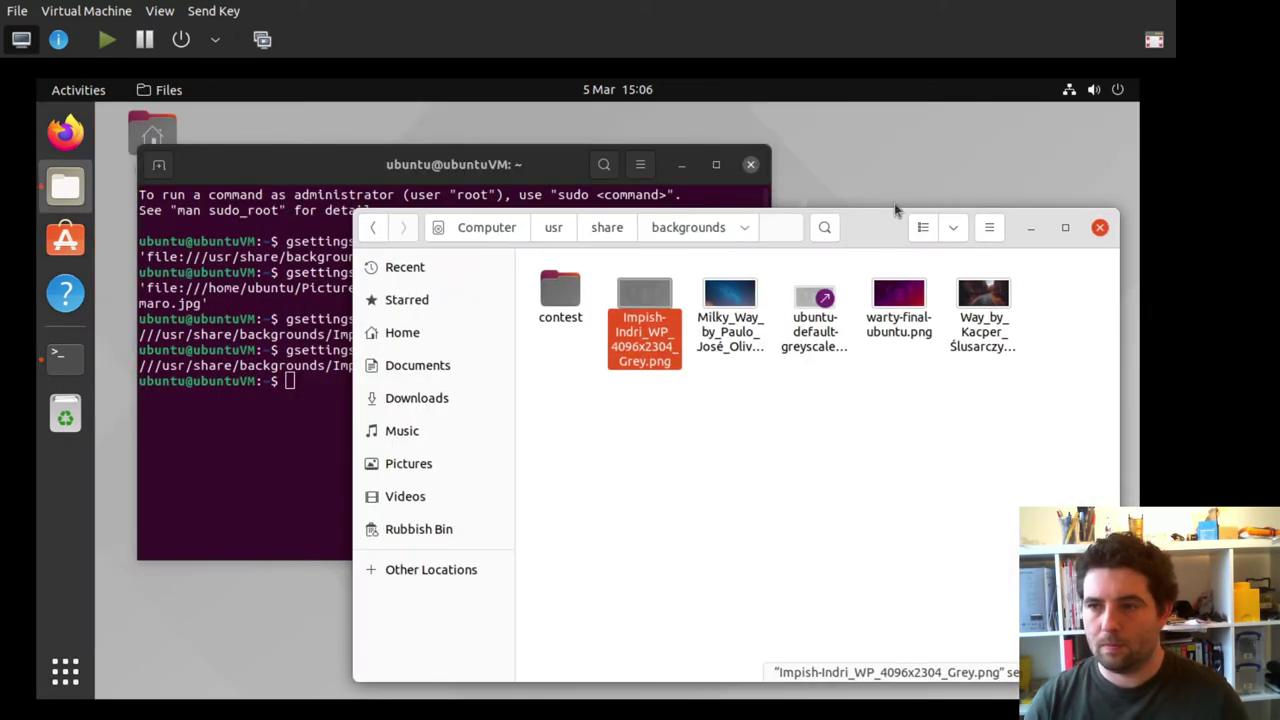
click(567, 166)
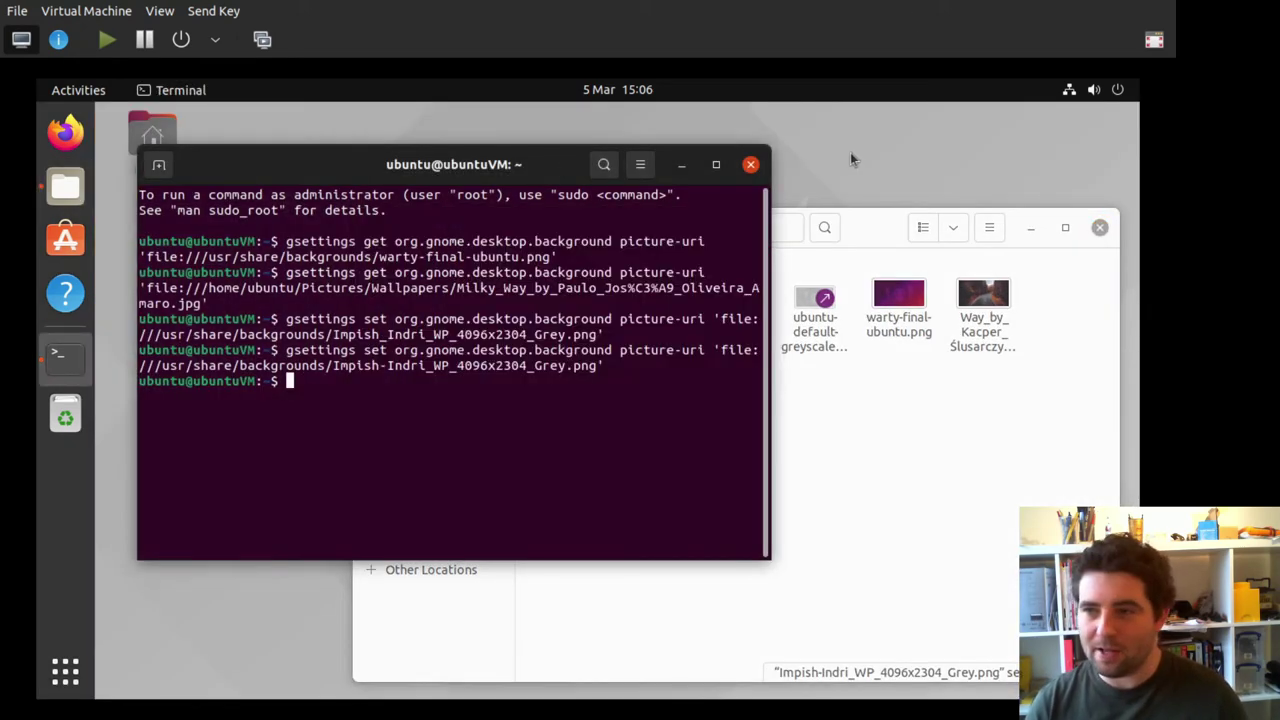
click(681, 164)
click(1032, 228)
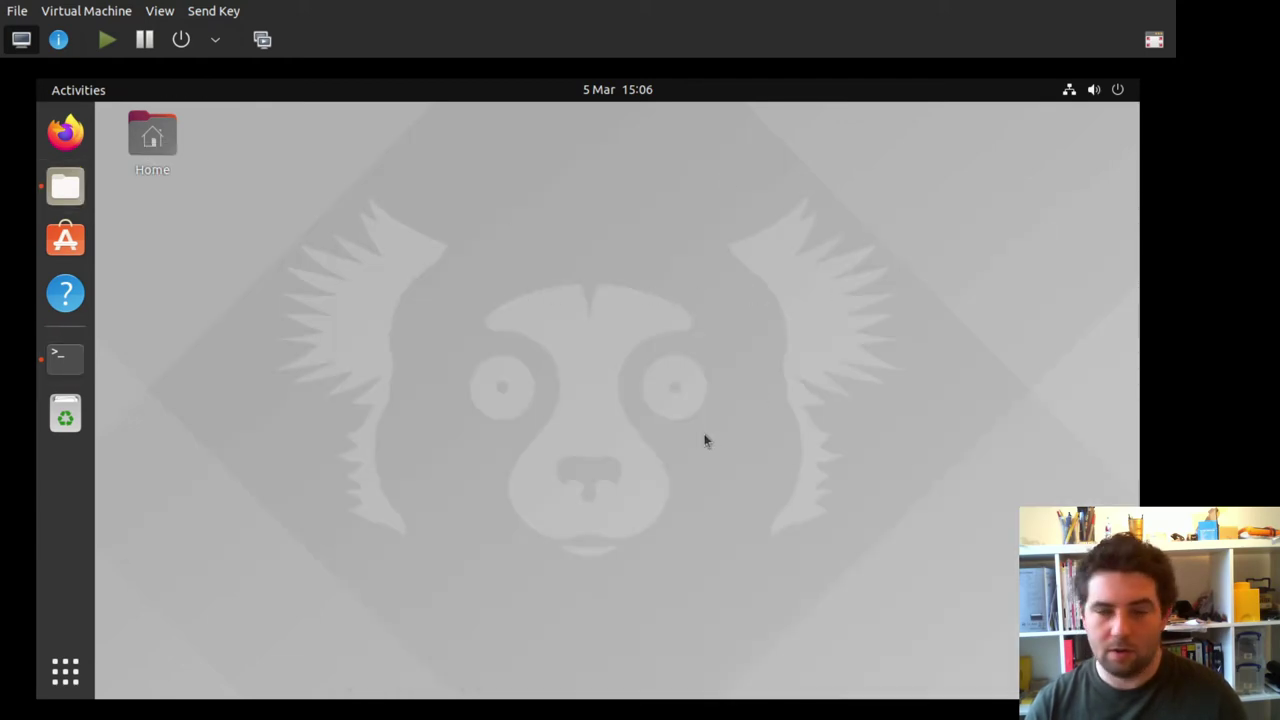
click(65, 358)
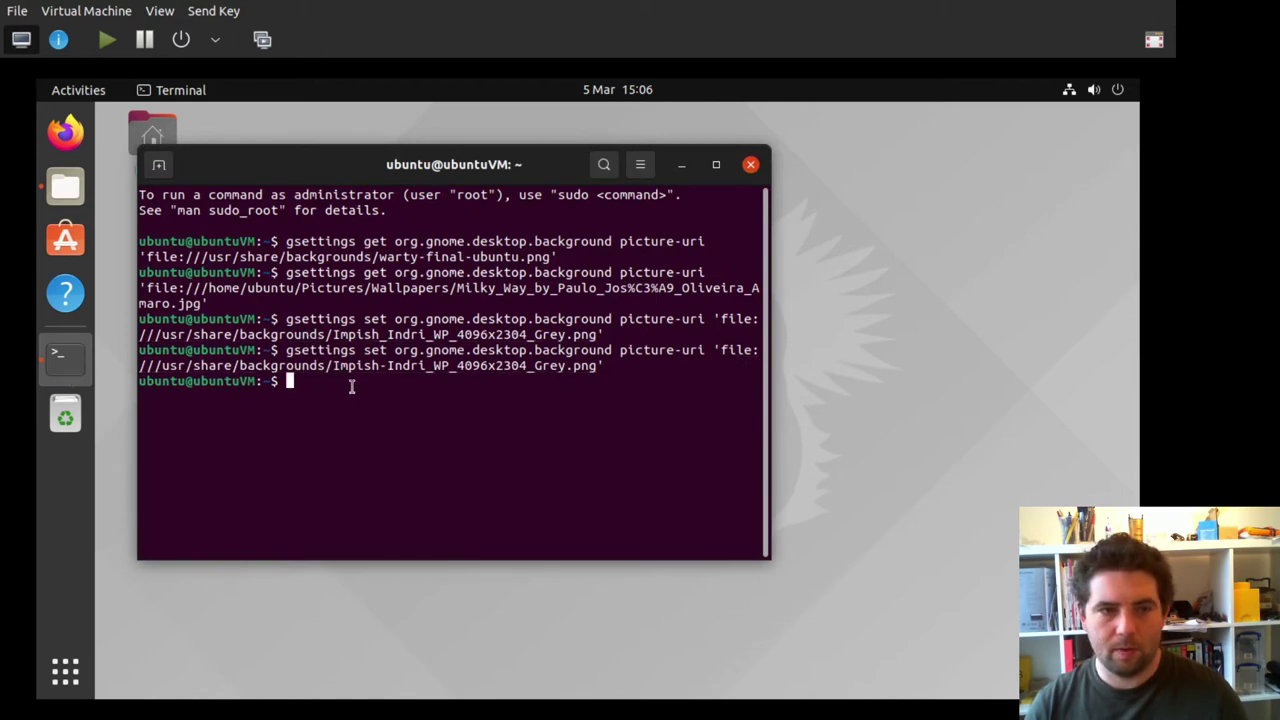
Lock the screen, then log out from the lock screen's system menu
drag(291, 164, 535, 212)
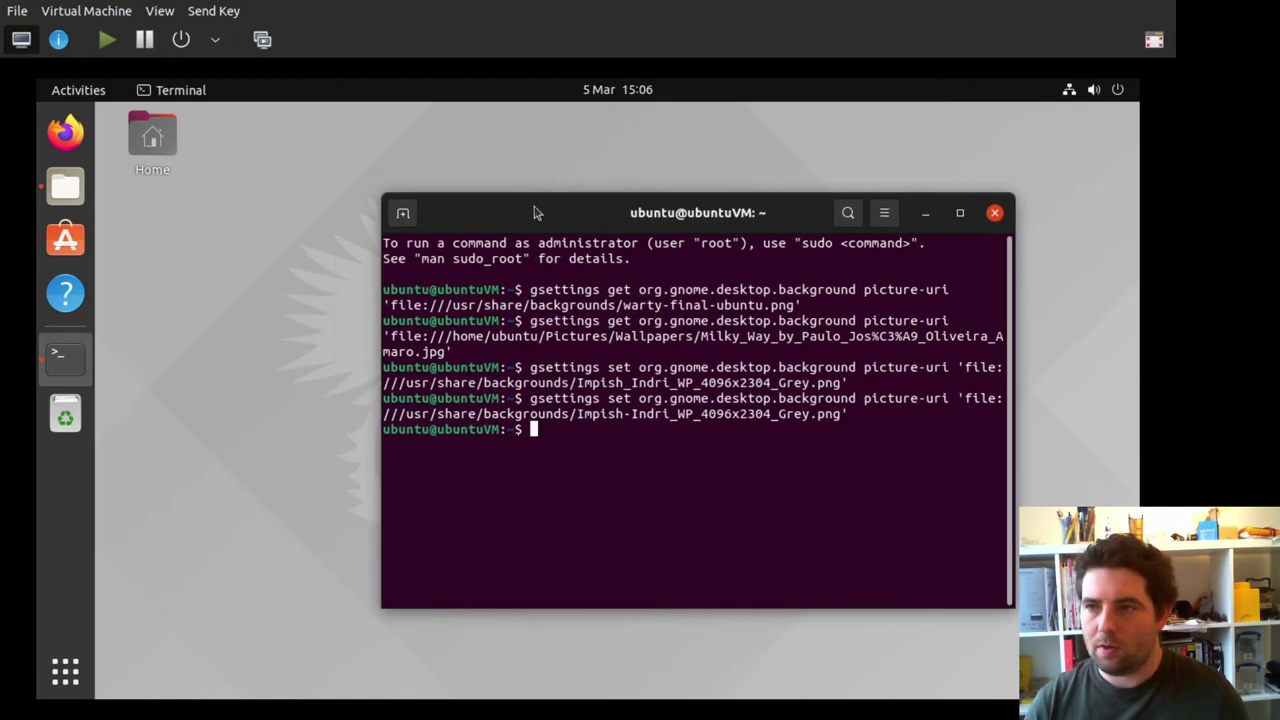
click(1133, 91)
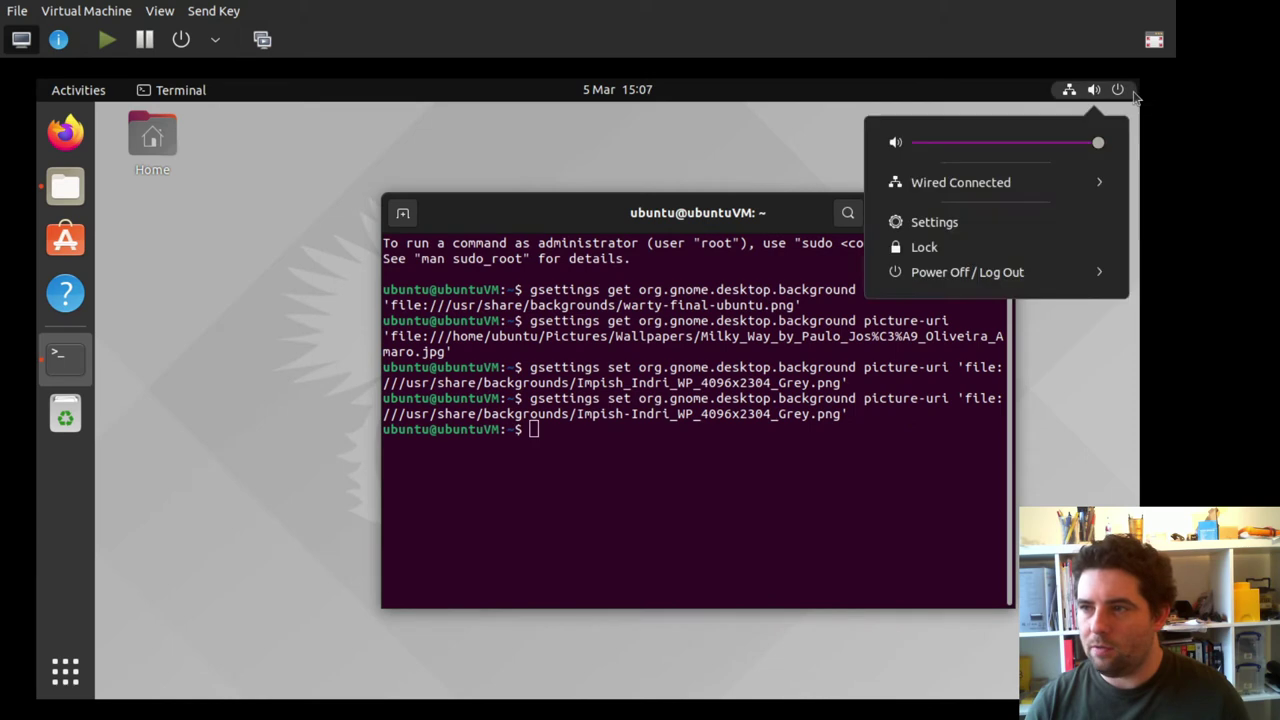
click(980, 270)
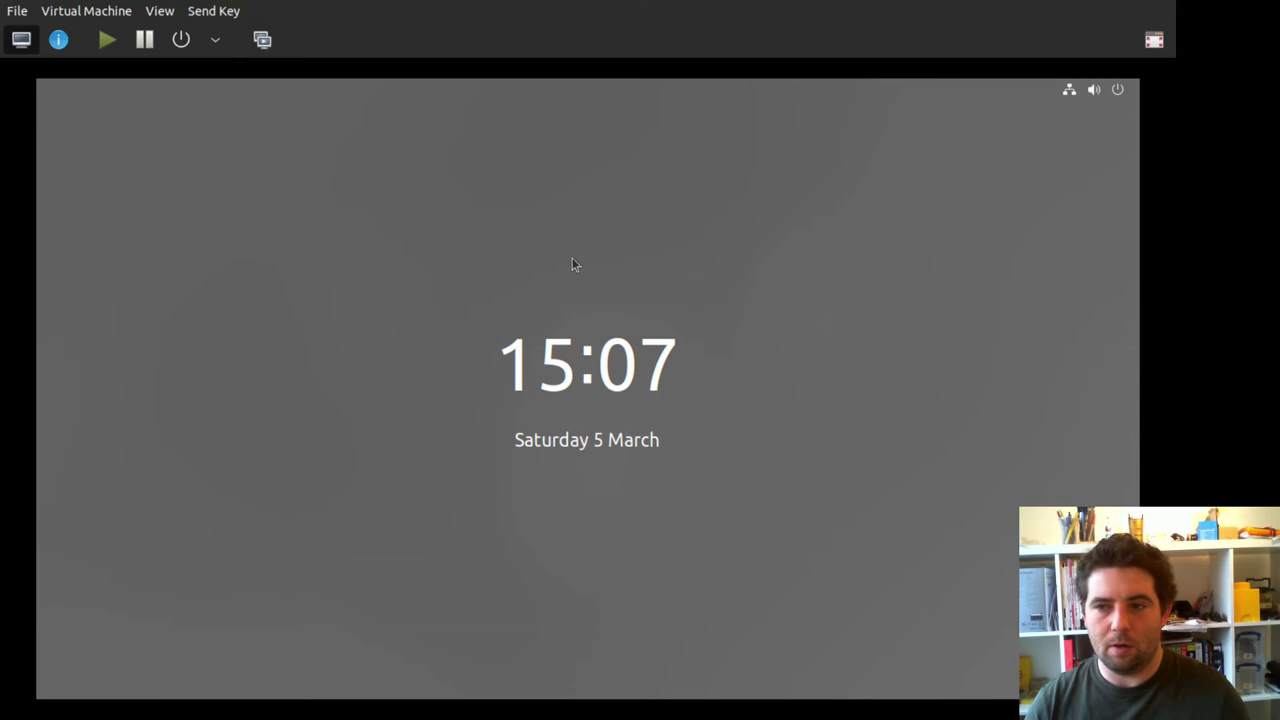
click(1118, 92)
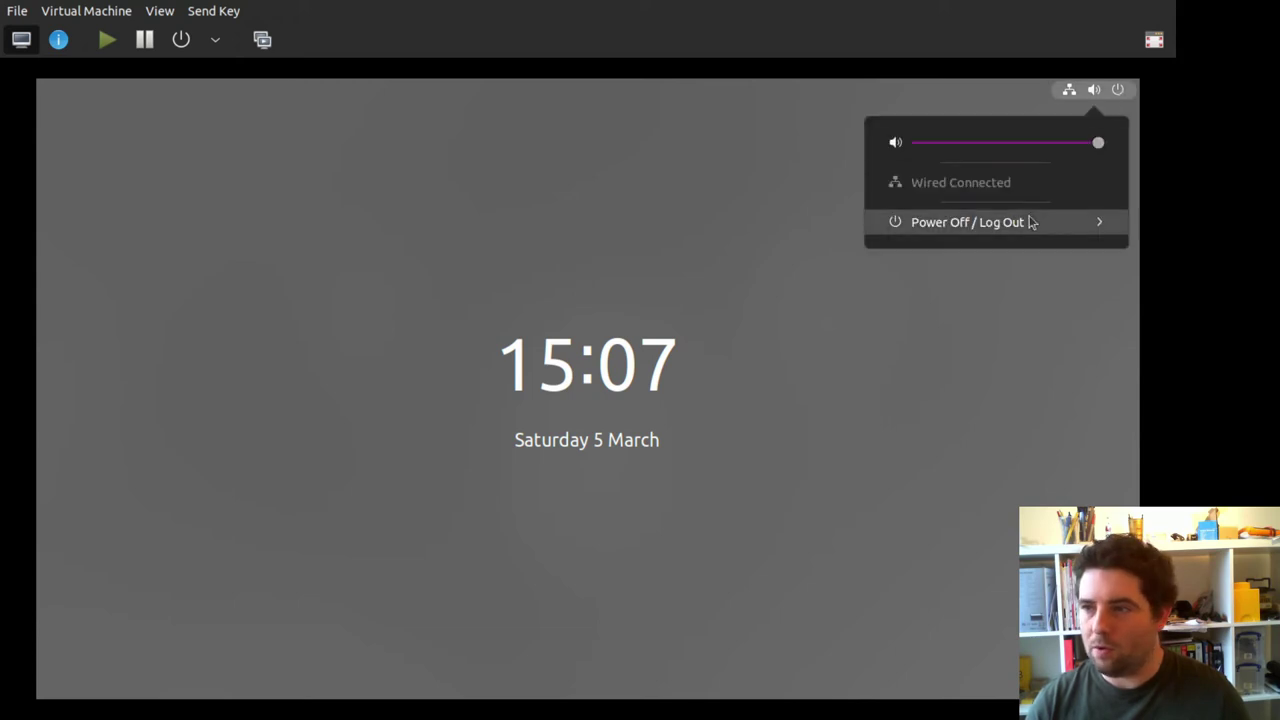
click(968, 222)
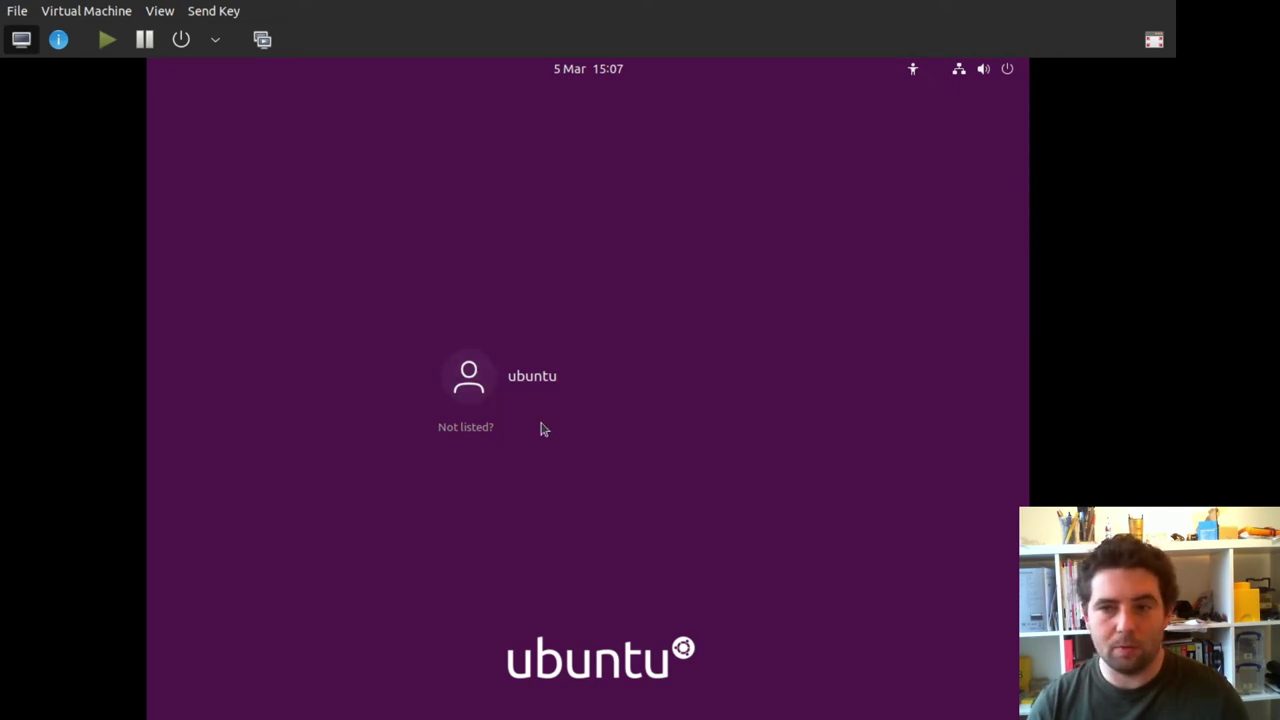
Log back in as the ubuntu user with the account password
click(522, 393)
text(ub)
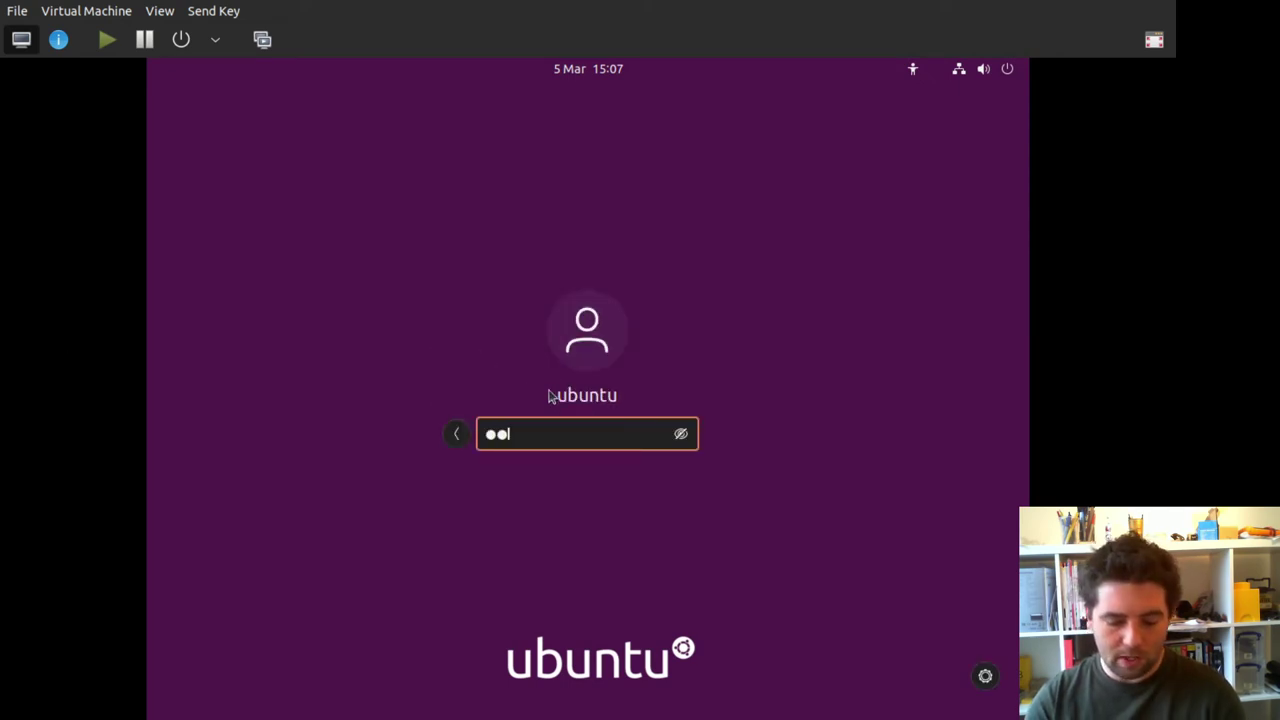
text(untu)
key(Return)
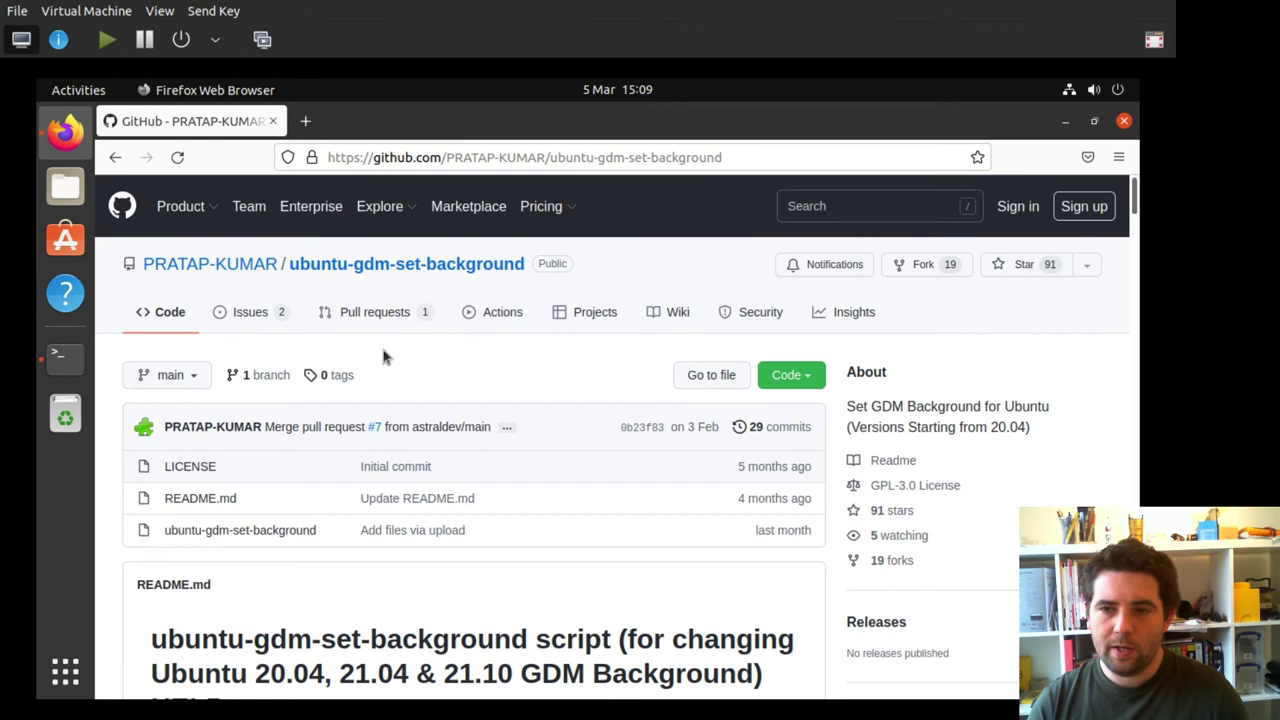
Look through the ubuntu-gdm-set-background script file on GitHub, then return to the README
scroll(531, 285, down, 5)
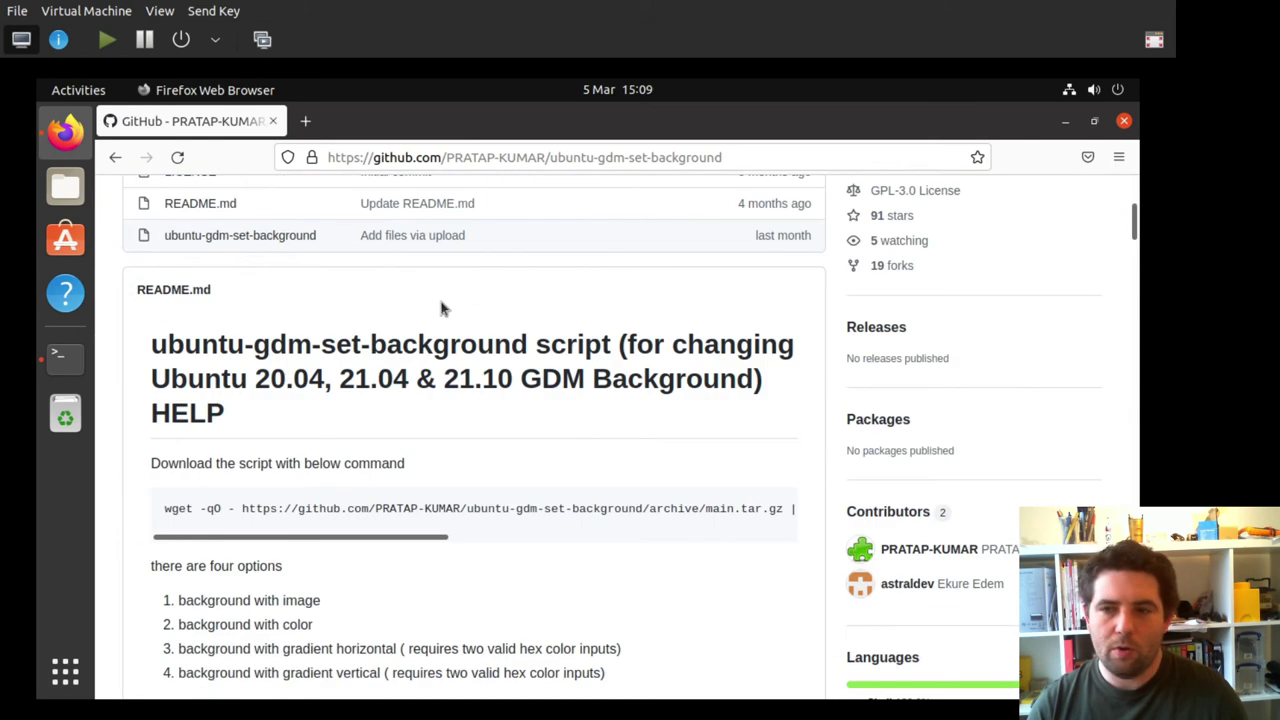
click(220, 236)
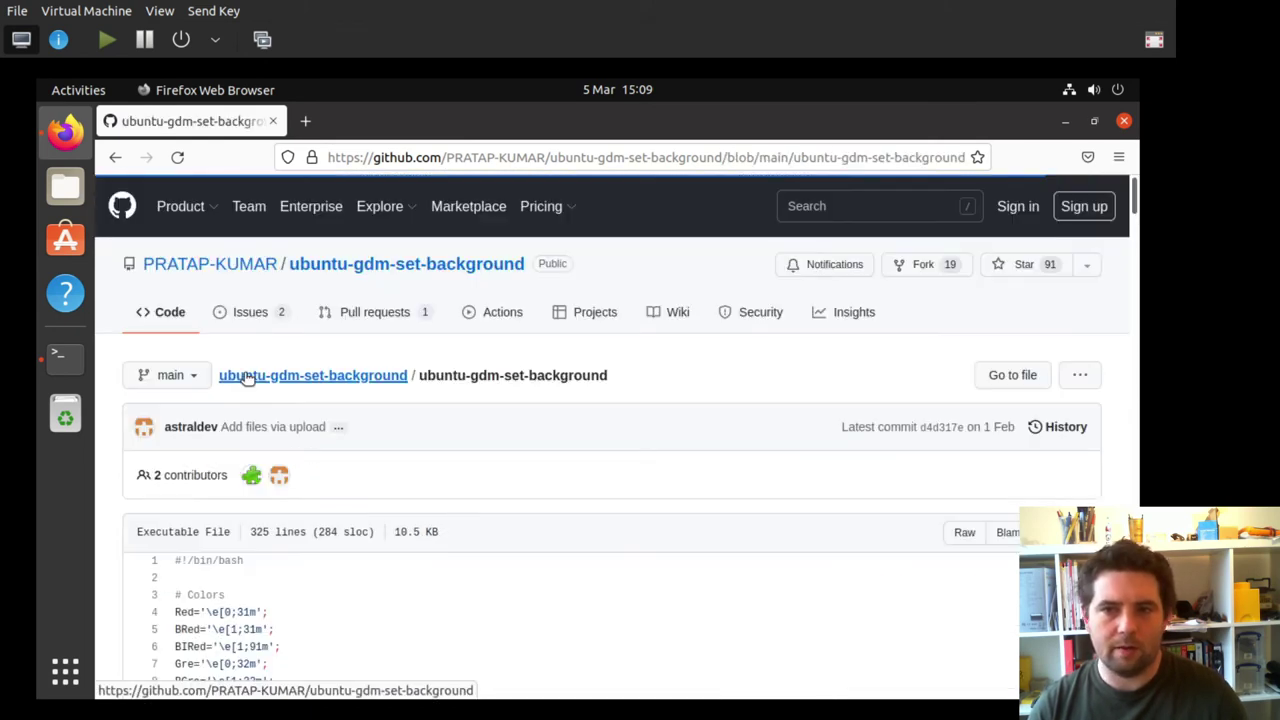
scroll(329, 366, down, 5)
scroll(315, 345, down, 8)
scroll(307, 330, down, 10)
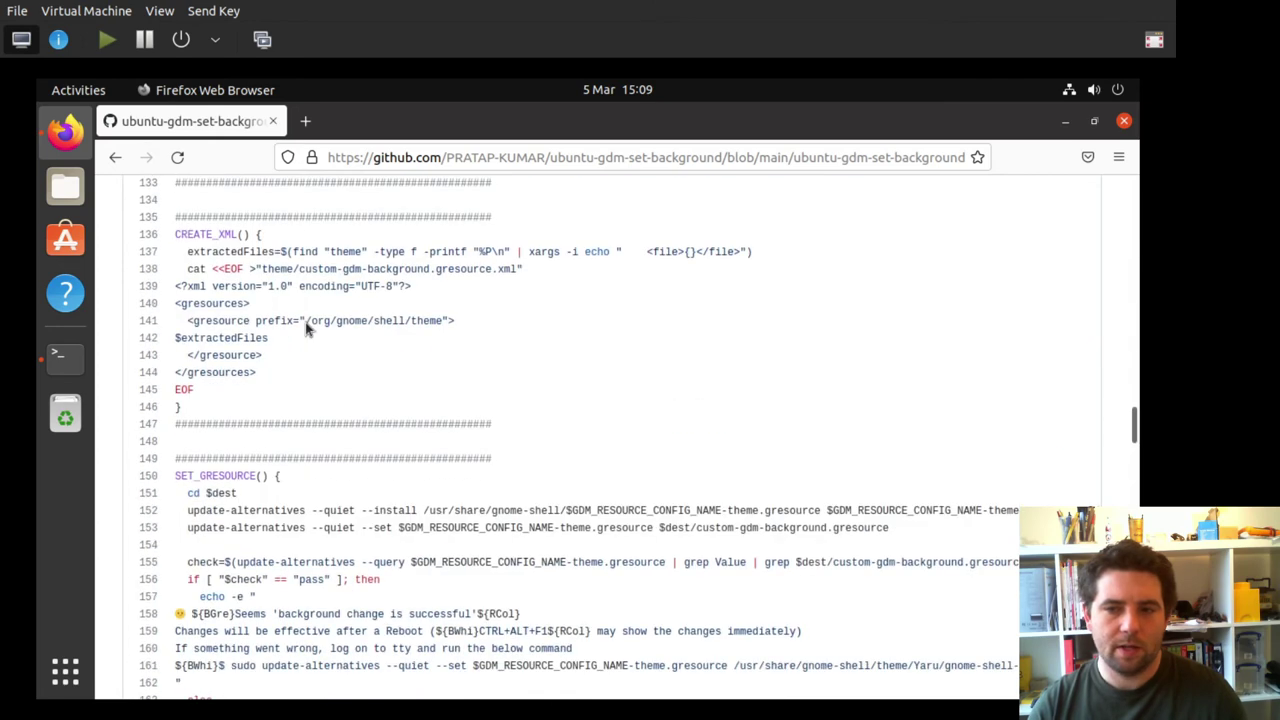
scroll(307, 330, up, 10)
click(115, 157)
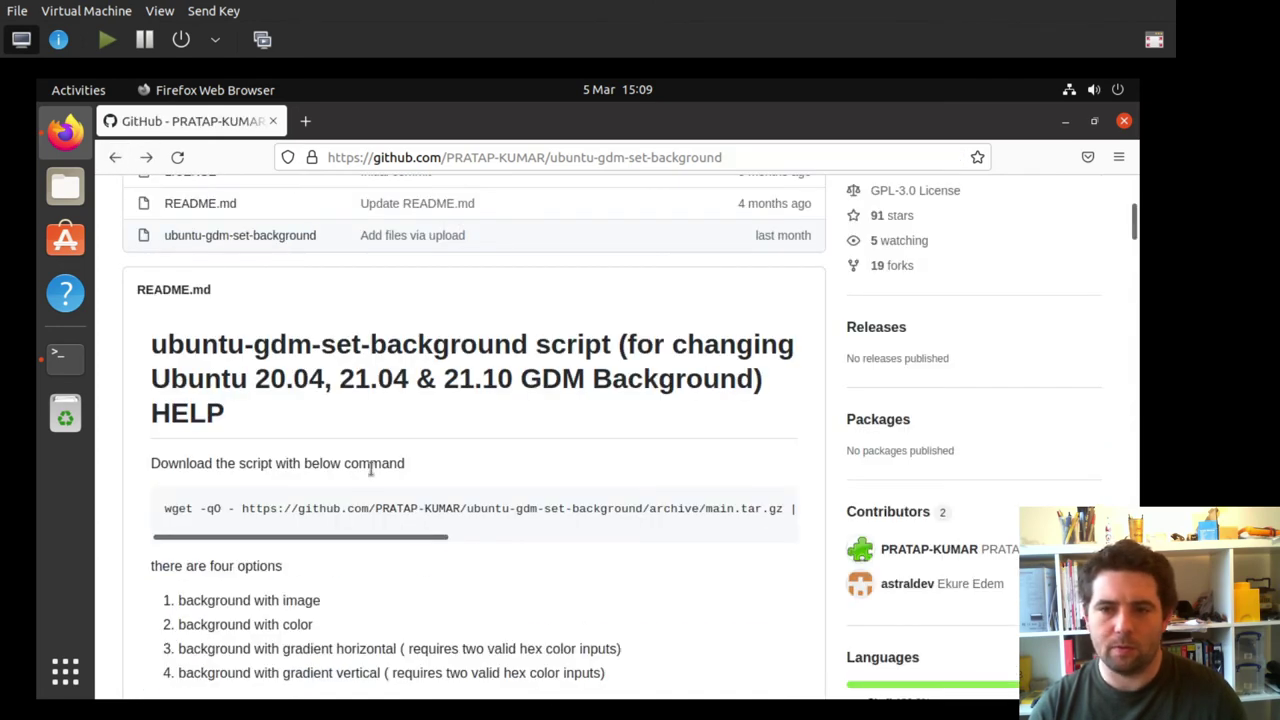
scroll(371, 465, up, 3)
scroll(371, 463, up, 4)
scroll(360, 455, down, 8)
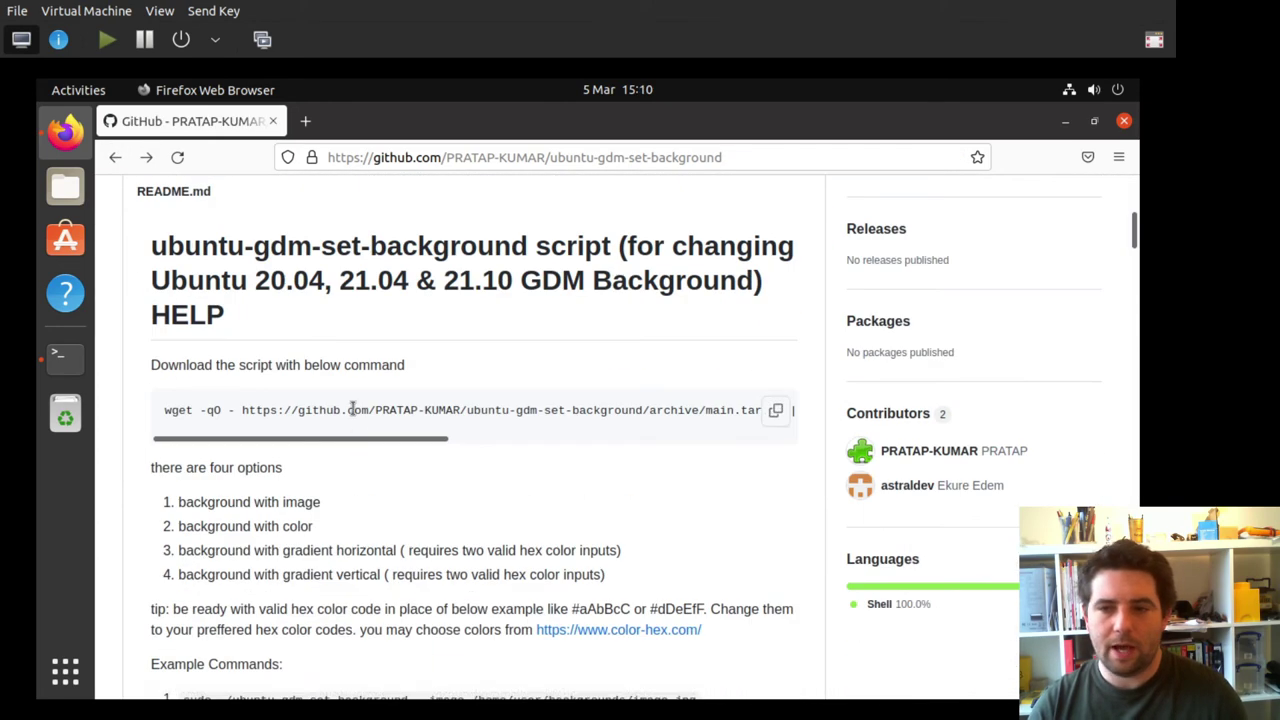
Copy the README's wget … | tar zx command and run it in Terminal
triple_click(352, 409)
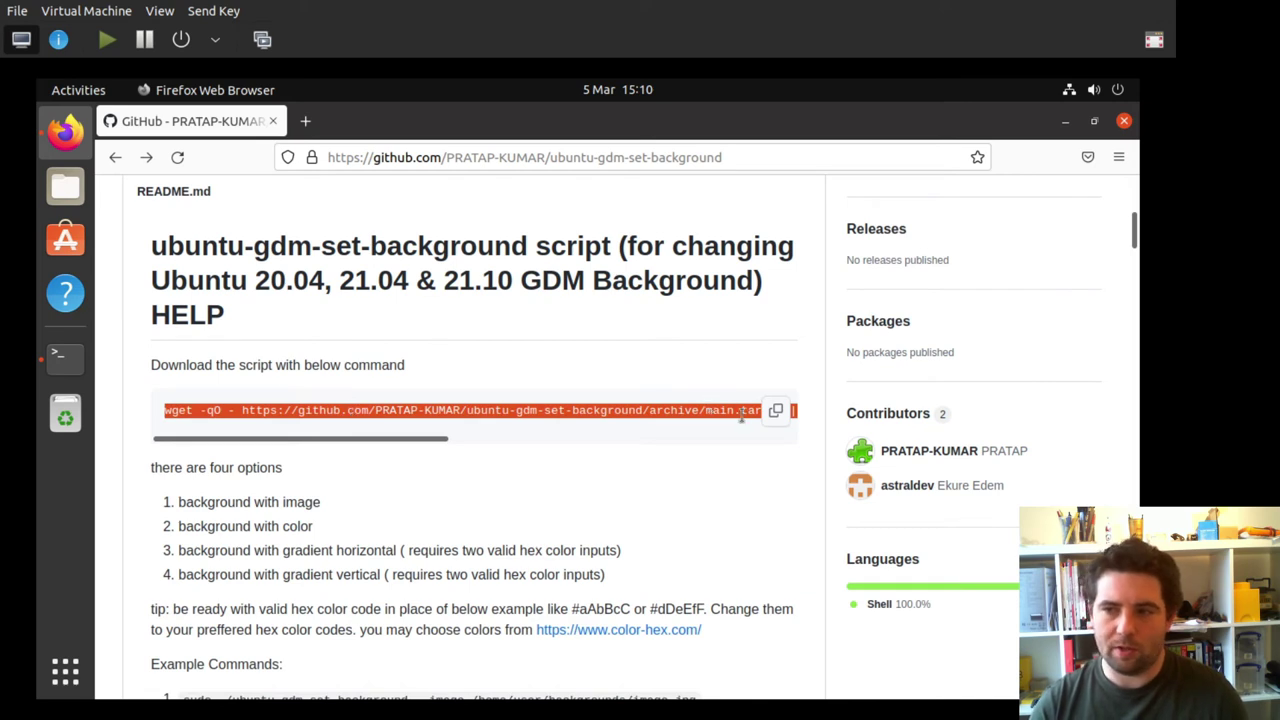
click(65, 355)
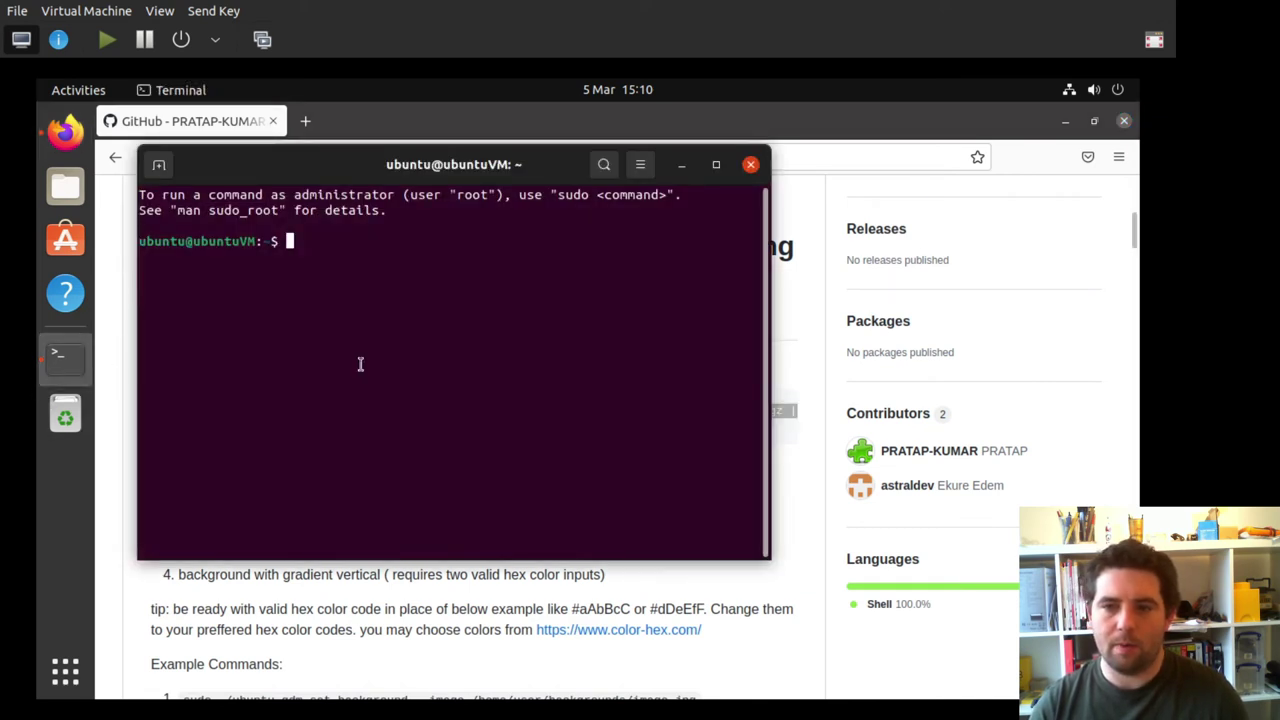
text(wget -qO - https://github.com/PRATAP-KUMAR/ubuntu-gdm-set-background/archive/main.tar.gz | tar zx --strip-components=1 ubuntu-gdm-set-background-main/ubuntu-gdm-set-background)
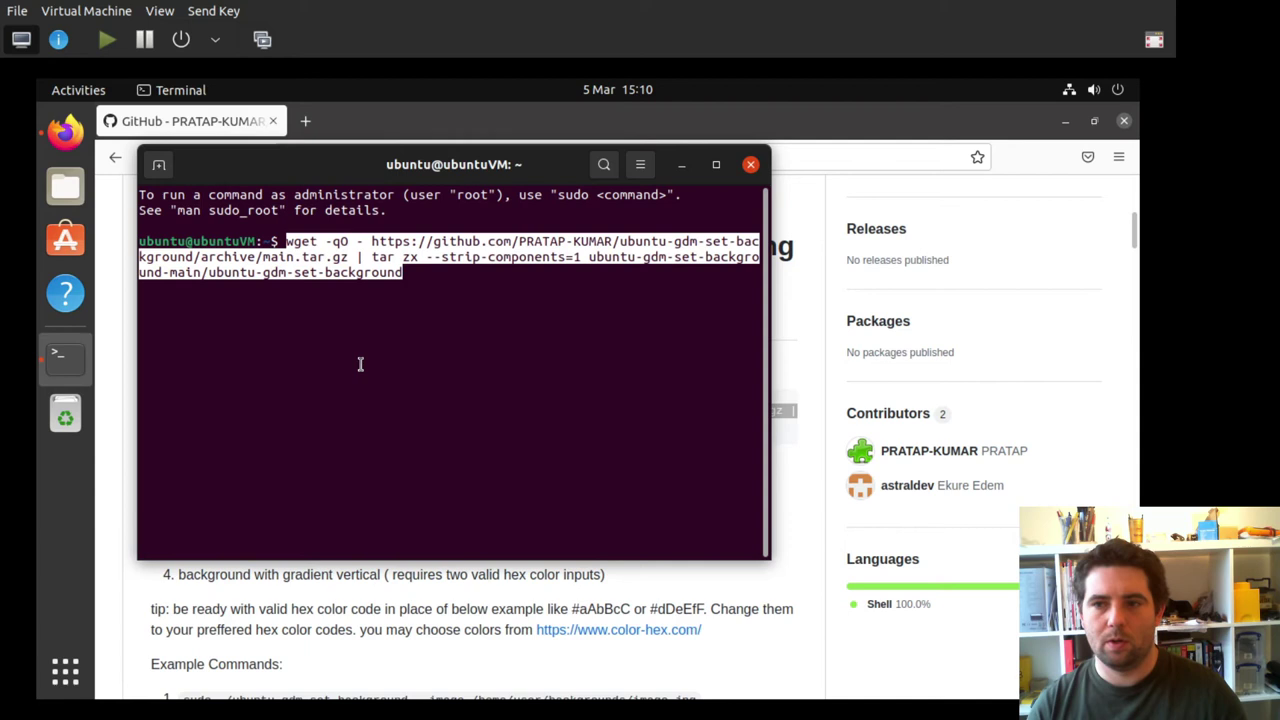
key(Return)
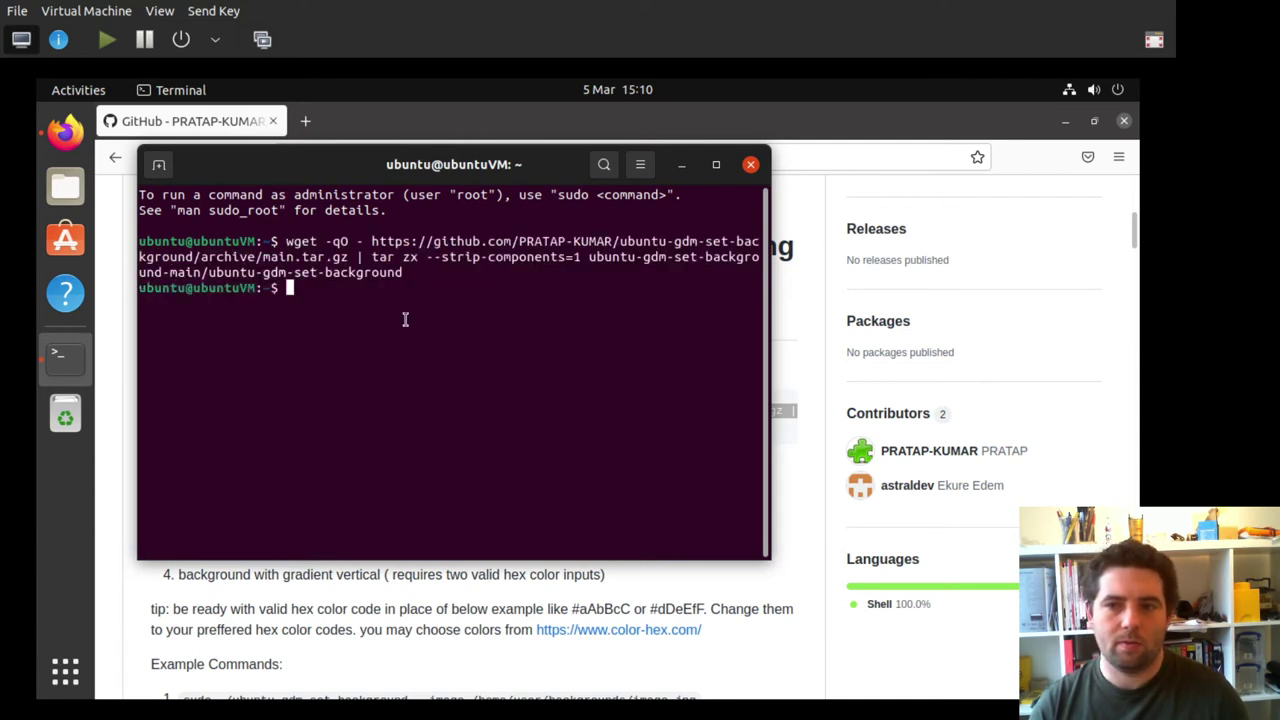
Find the downloaded ubuntu-gdm-set-background script in /home/ubuntu using Files
click(62, 186)
click(259, 549)
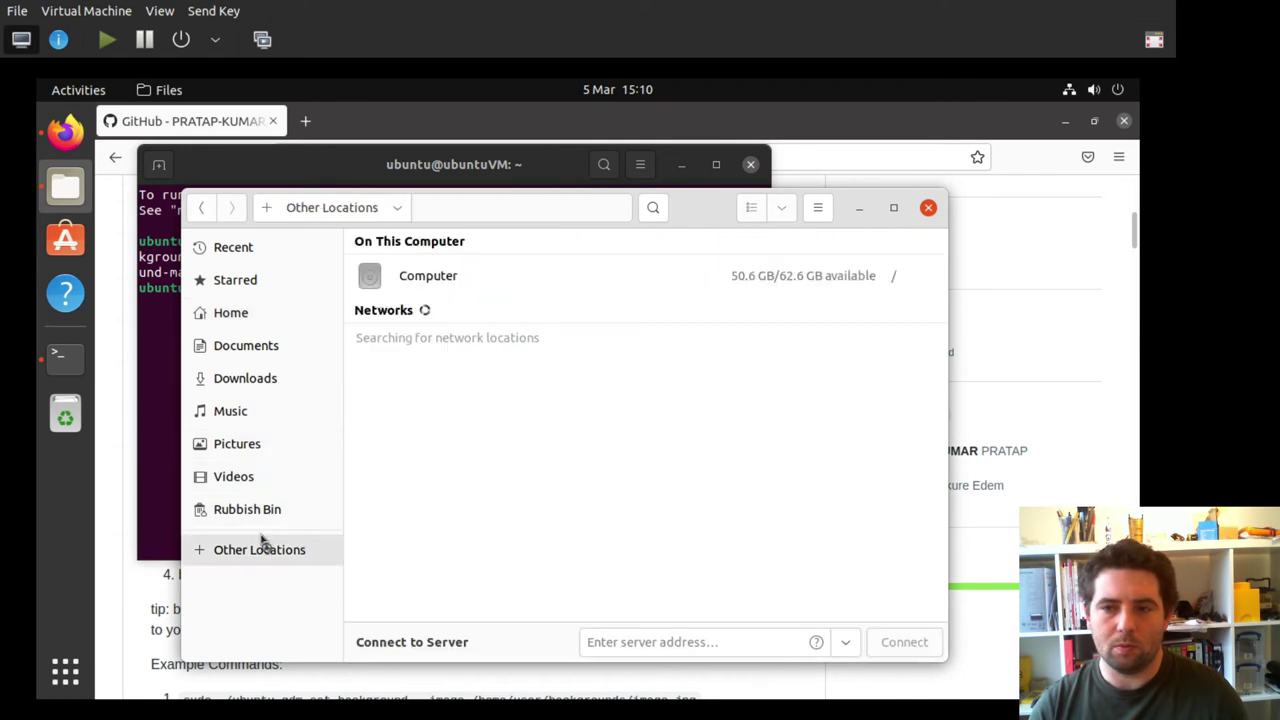
click(366, 277)
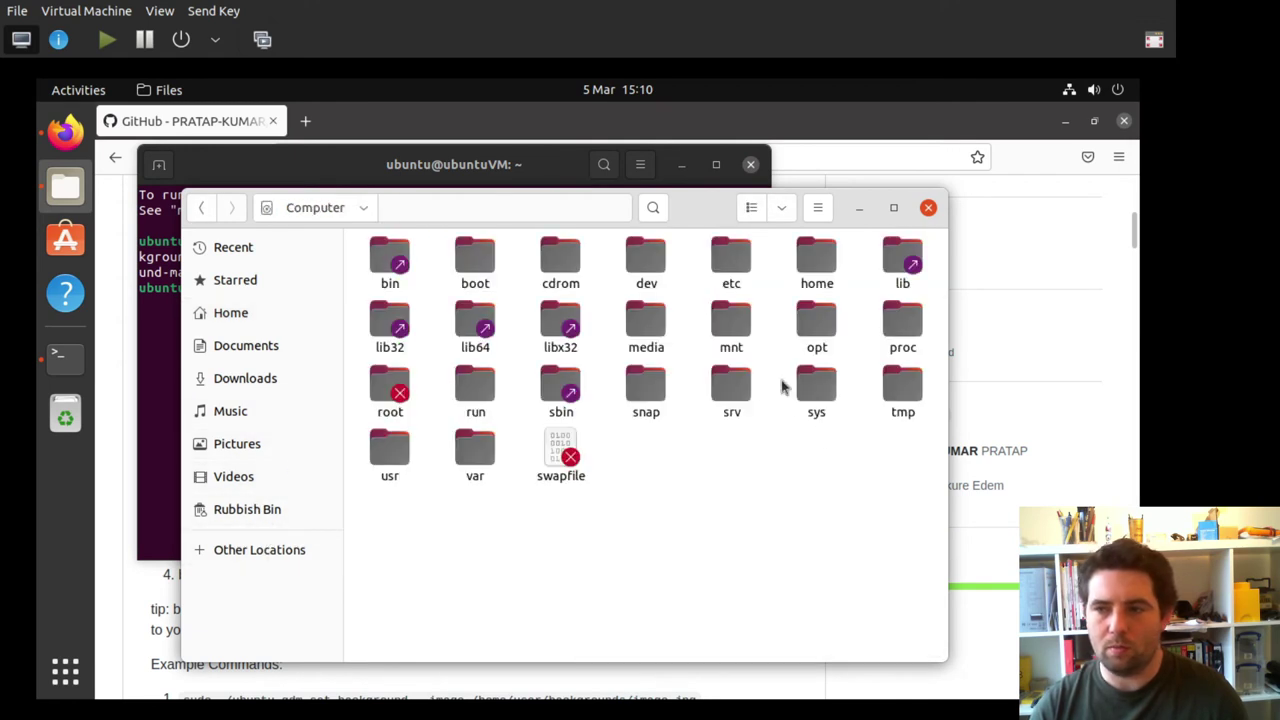
double_click(816, 260)
double_click(415, 262)
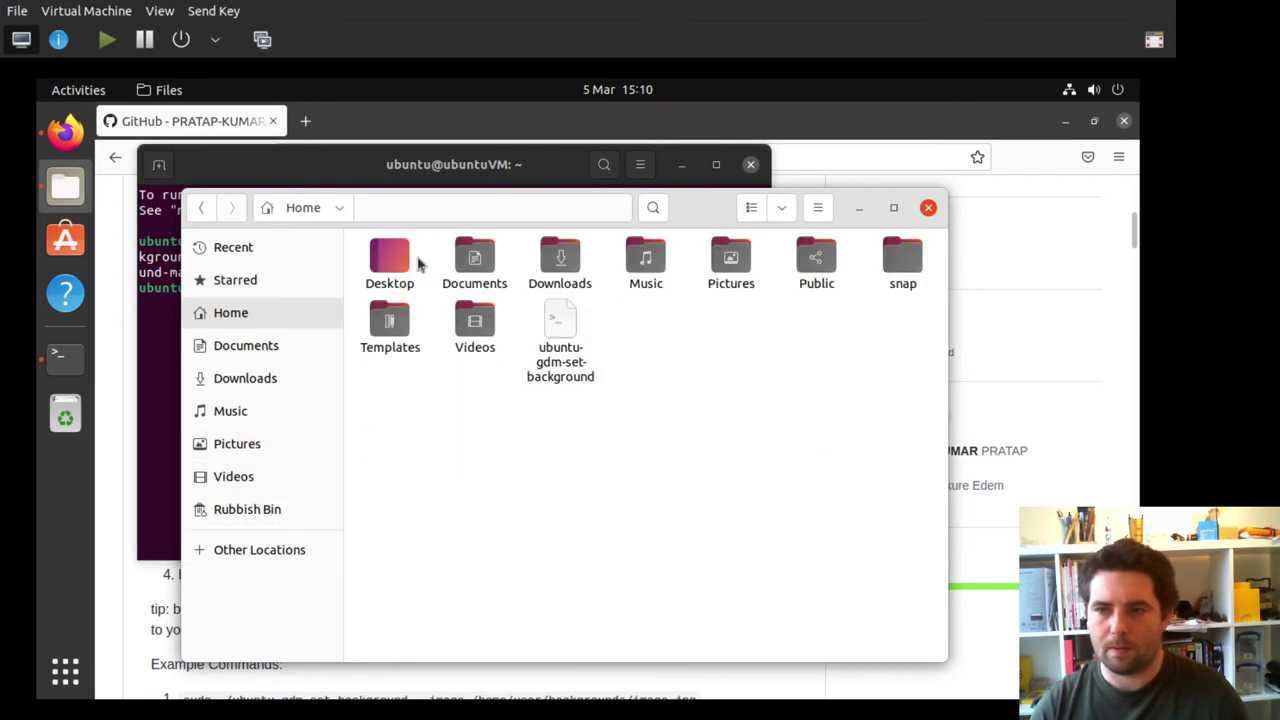
click(560, 325)
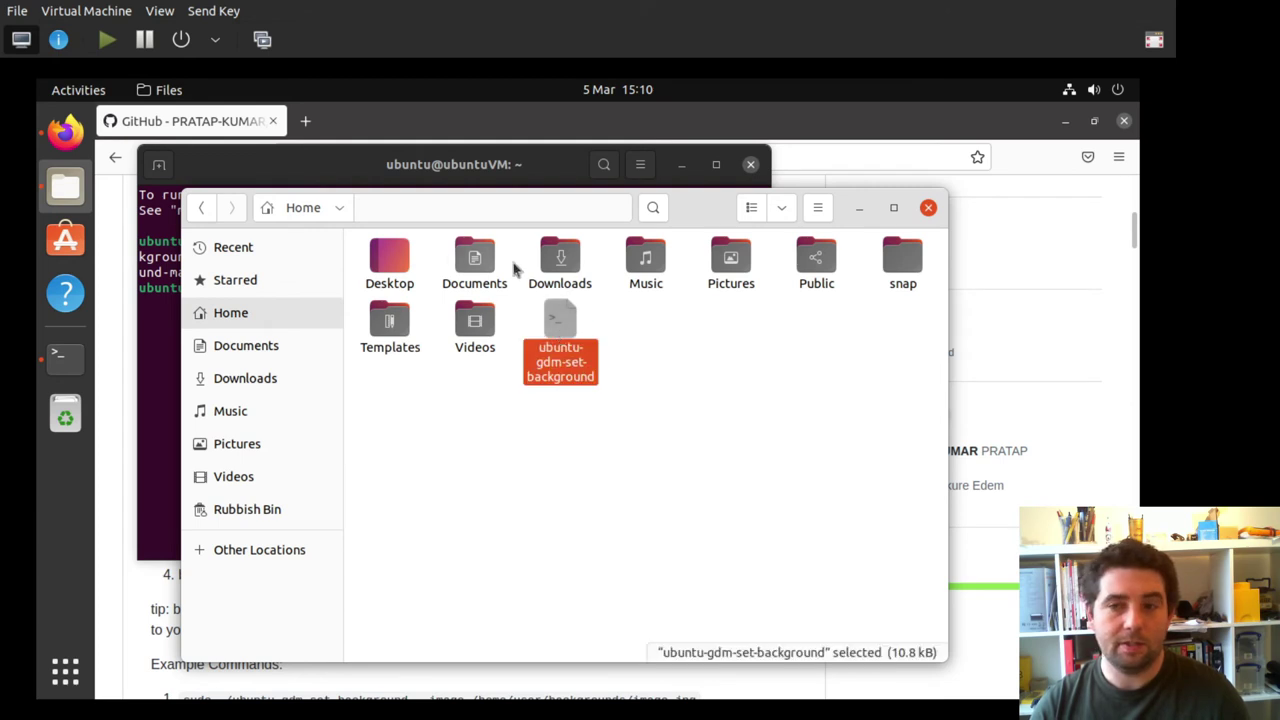
click(535, 168)
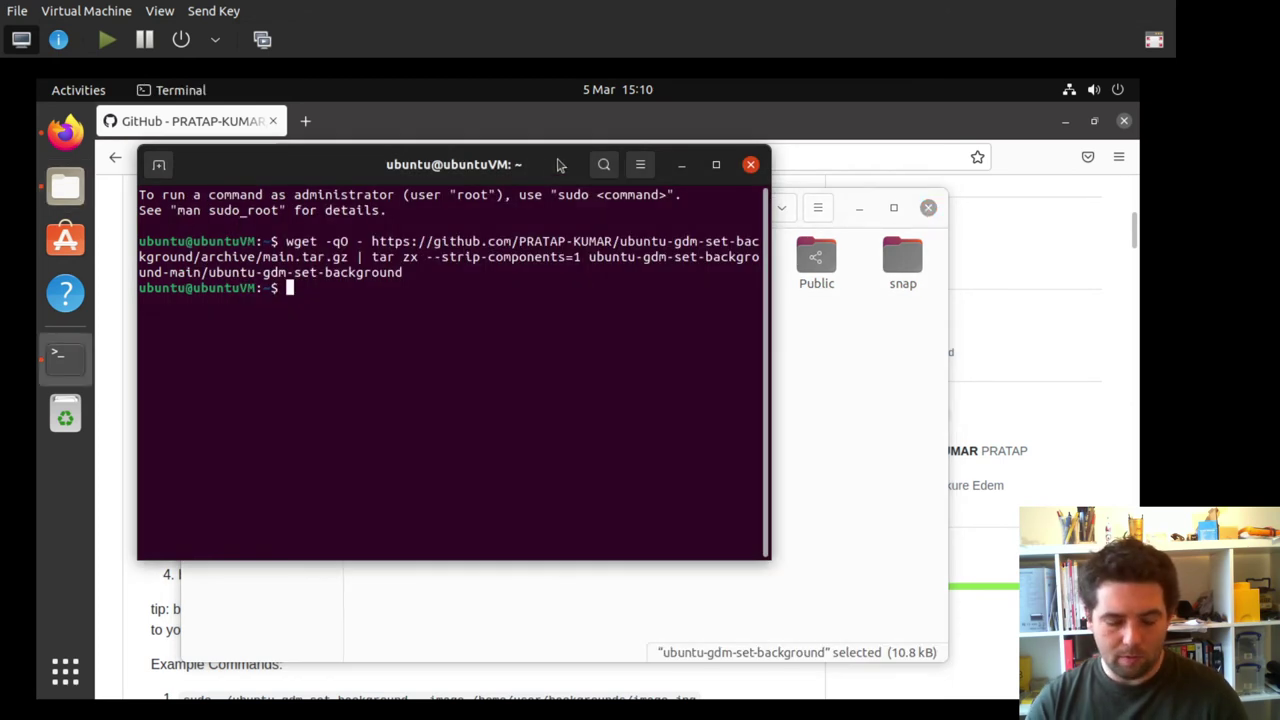
Run './ubuntu-gdm-set-background --image' with /usr/share/backgrounds/Milky_Way image, hitting missing libglib2.0-dev-bin
text(./ub)
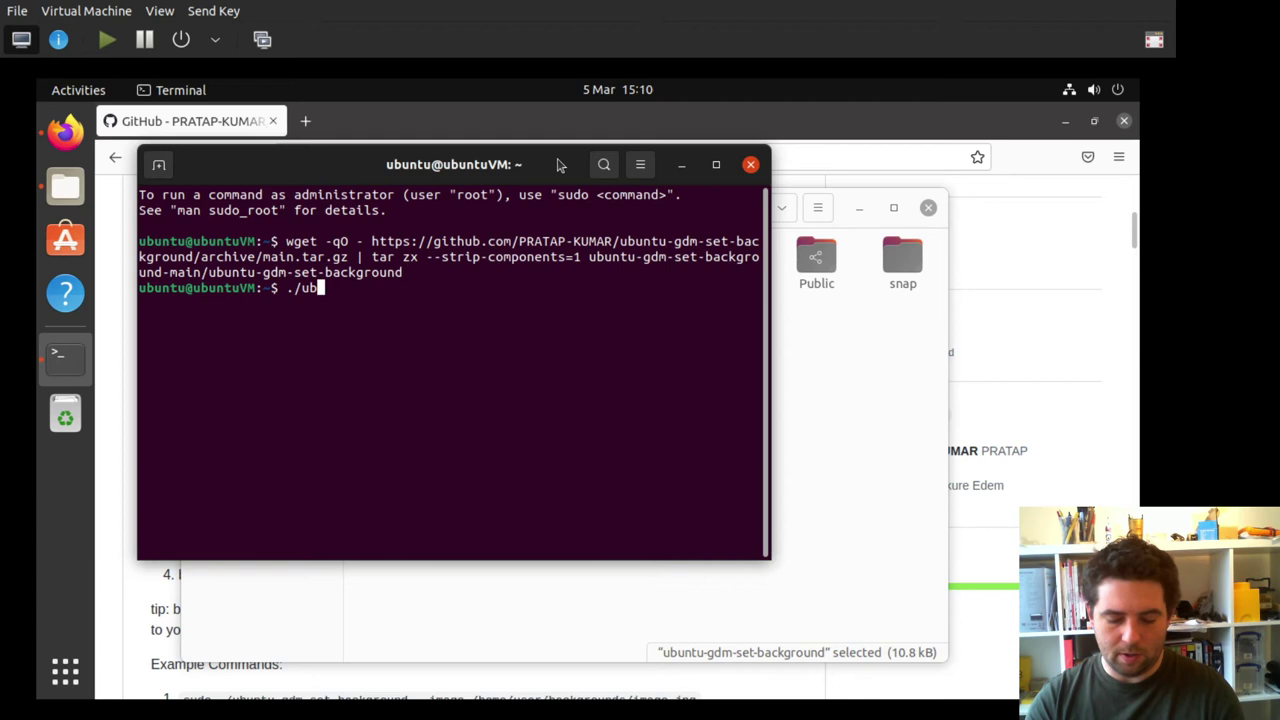
key(Tab)
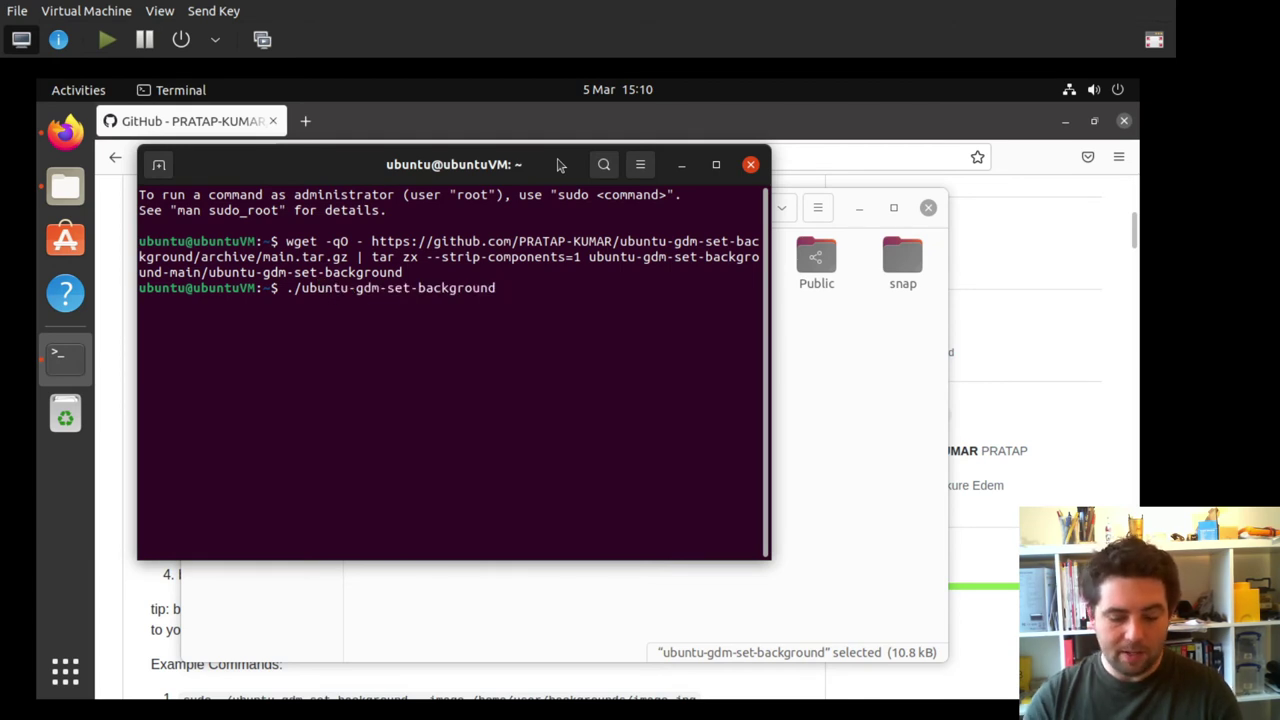
text(--image /)
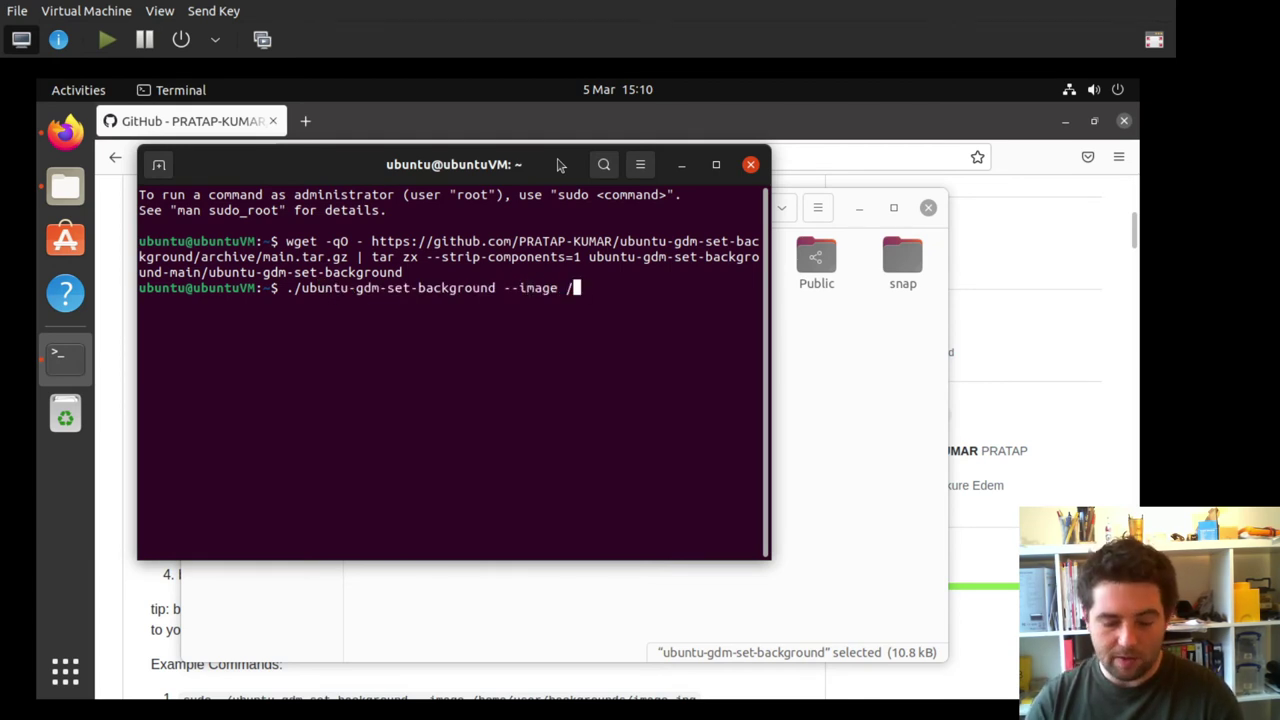
text(ust)
key(BackSpace)
key(BackSpace)
text(r)
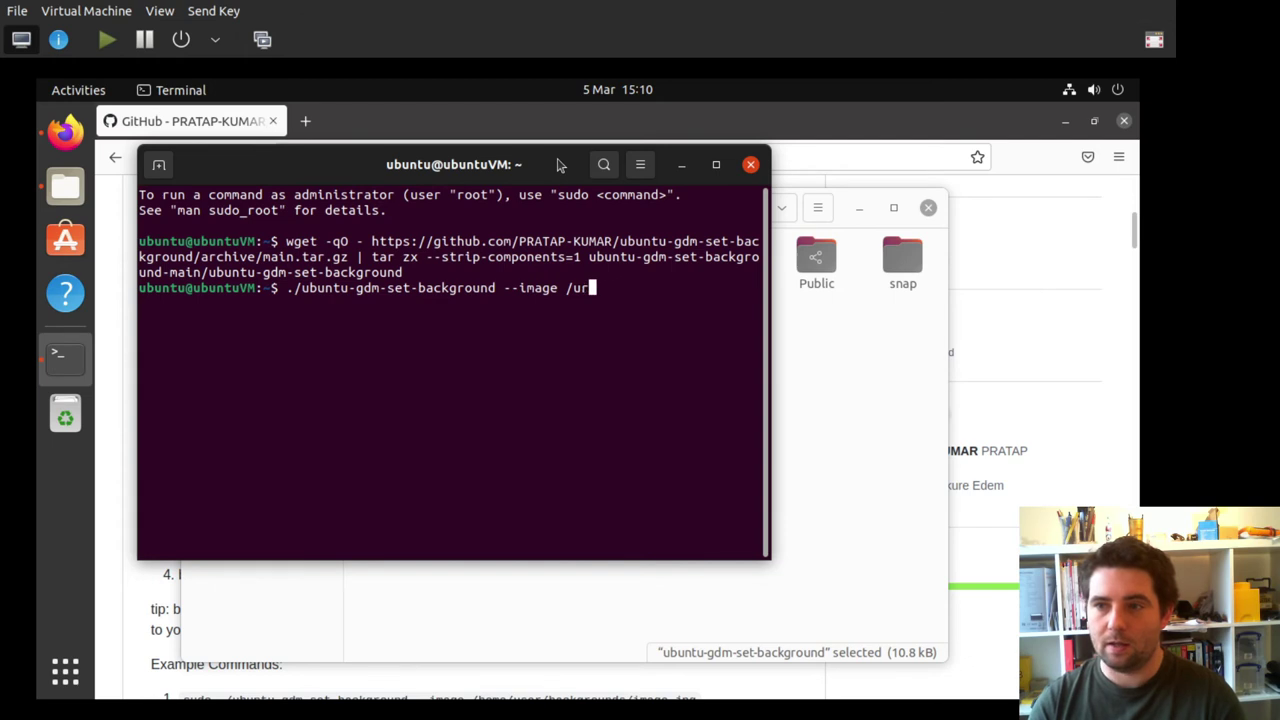
key(BackSpace)
text(sr)
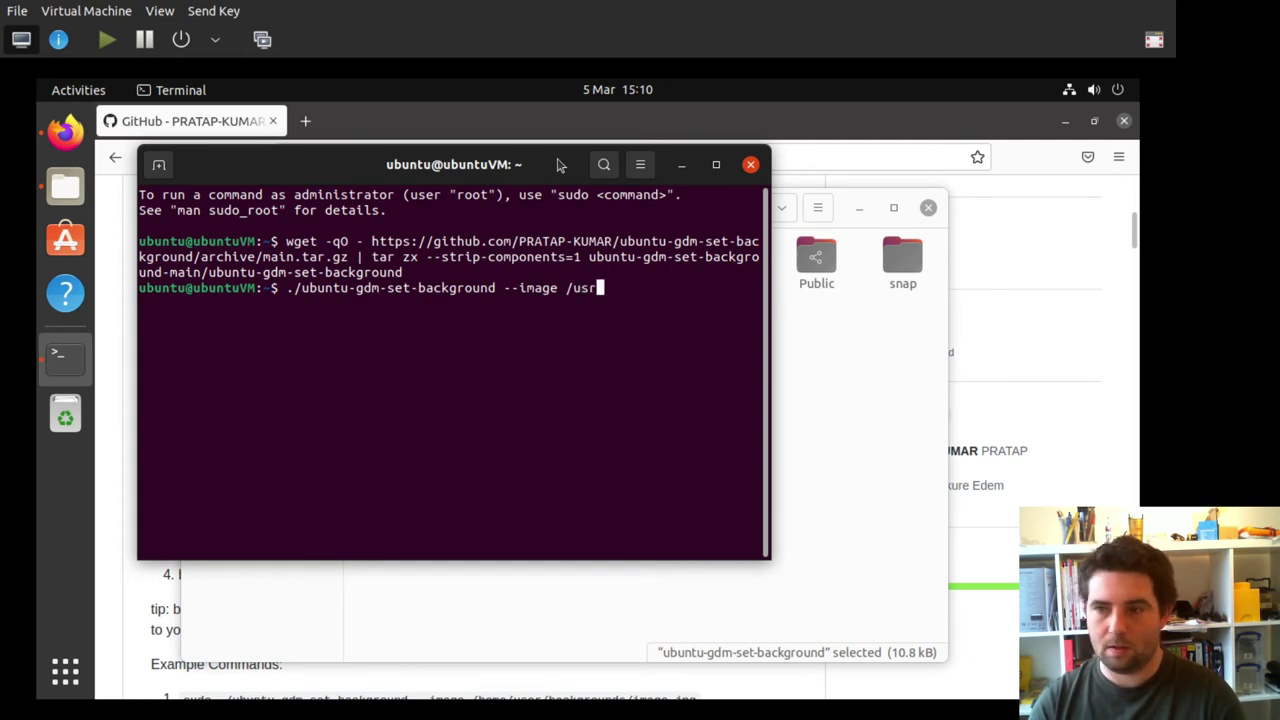
text(/)
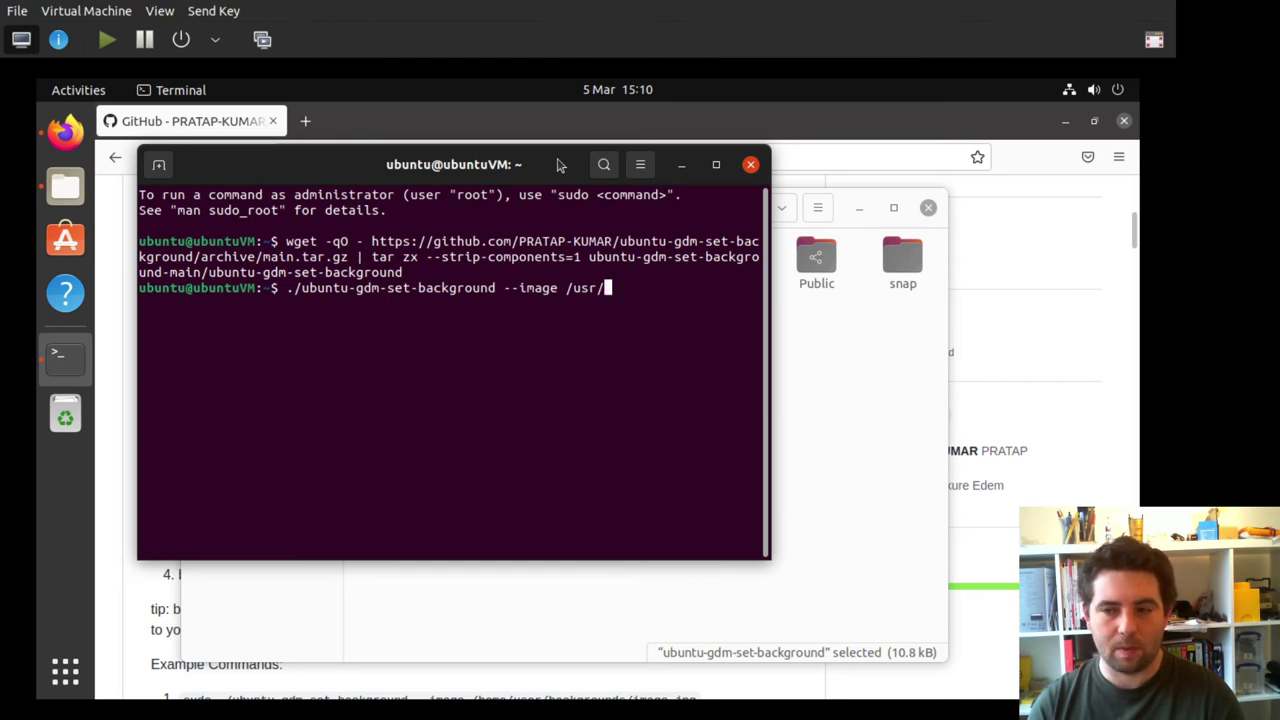
text(share/)
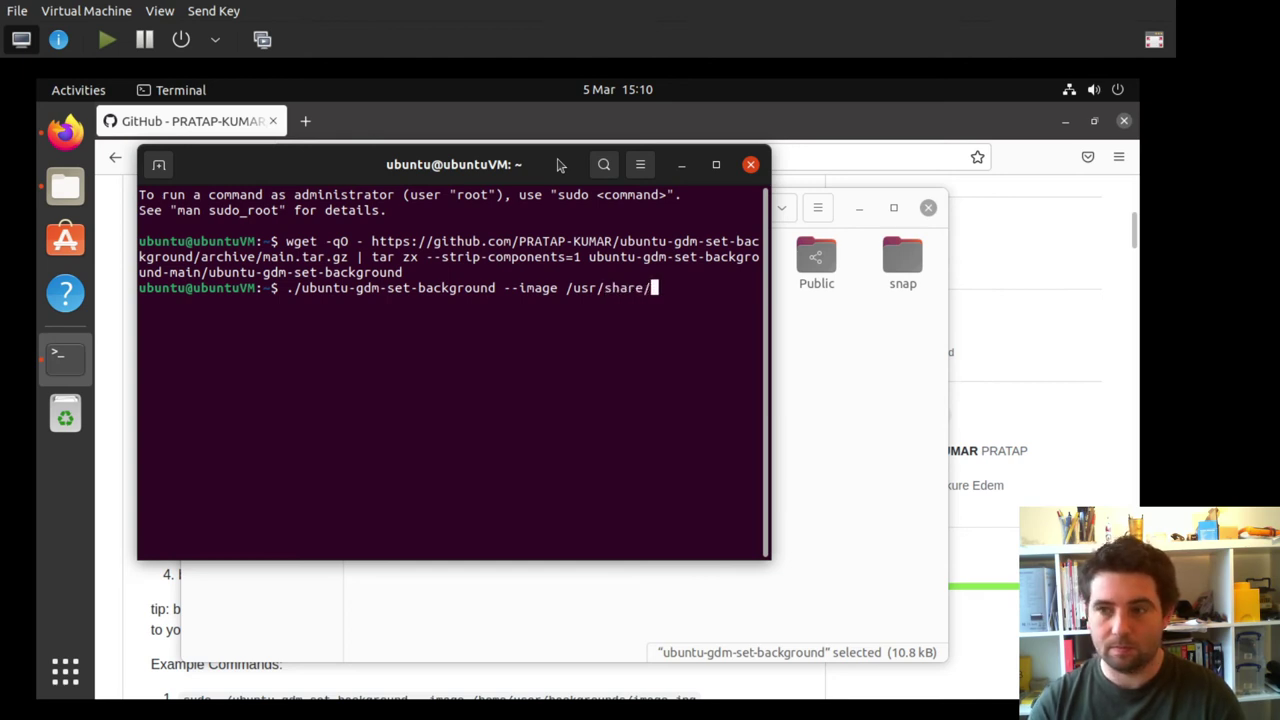
text(ba)
key(BackSpace)
key(BackSpace)
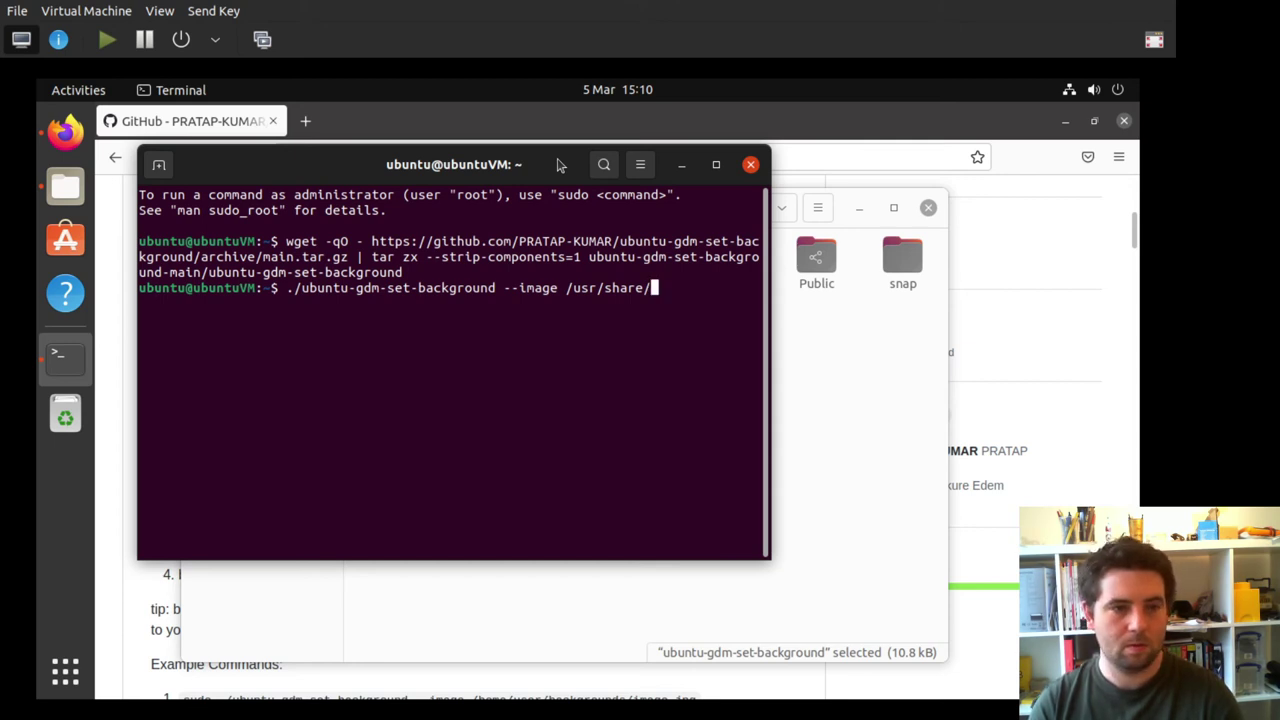
text(ba)
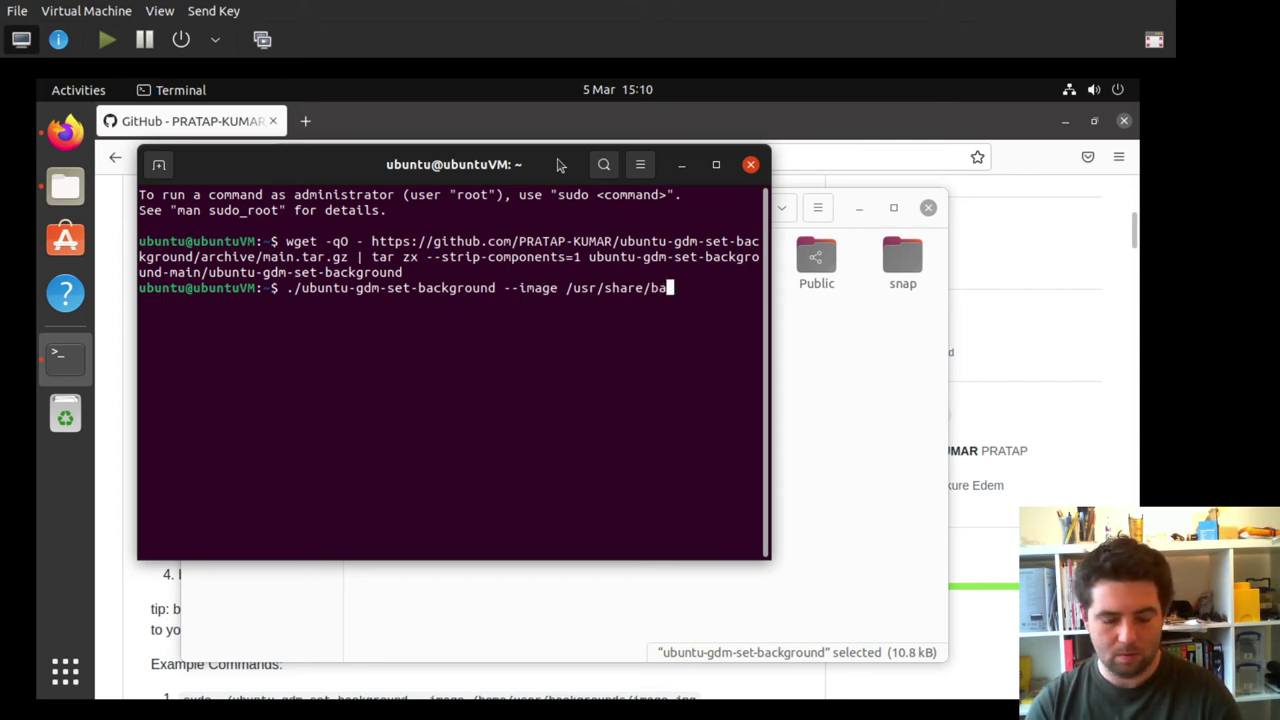
text(c)
key(Tab)
text(M)
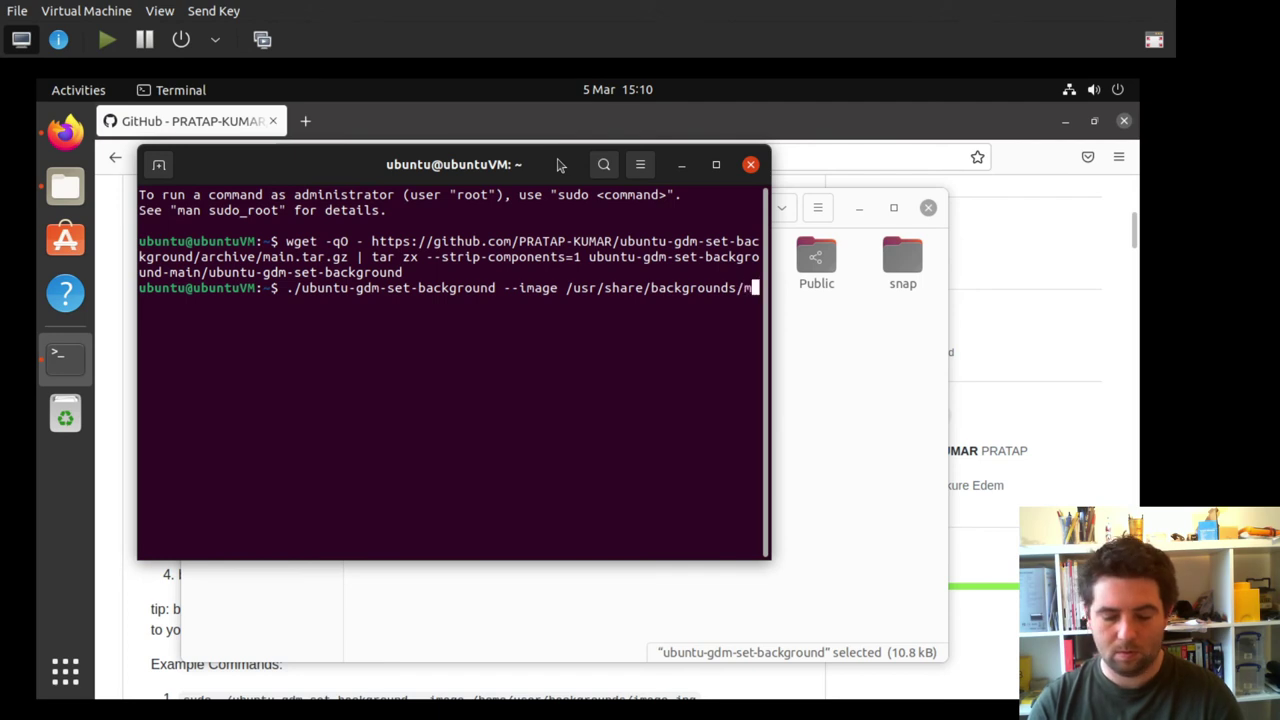
text(i)
key(Tab)
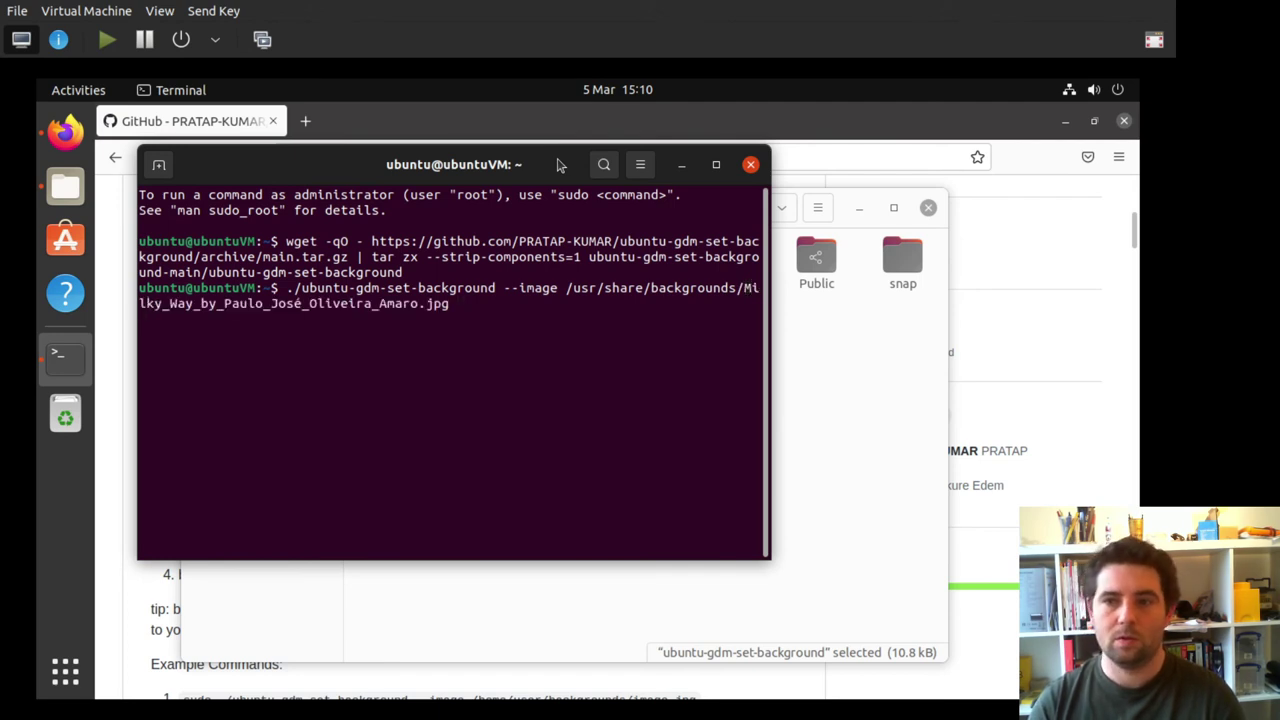
key(Return)
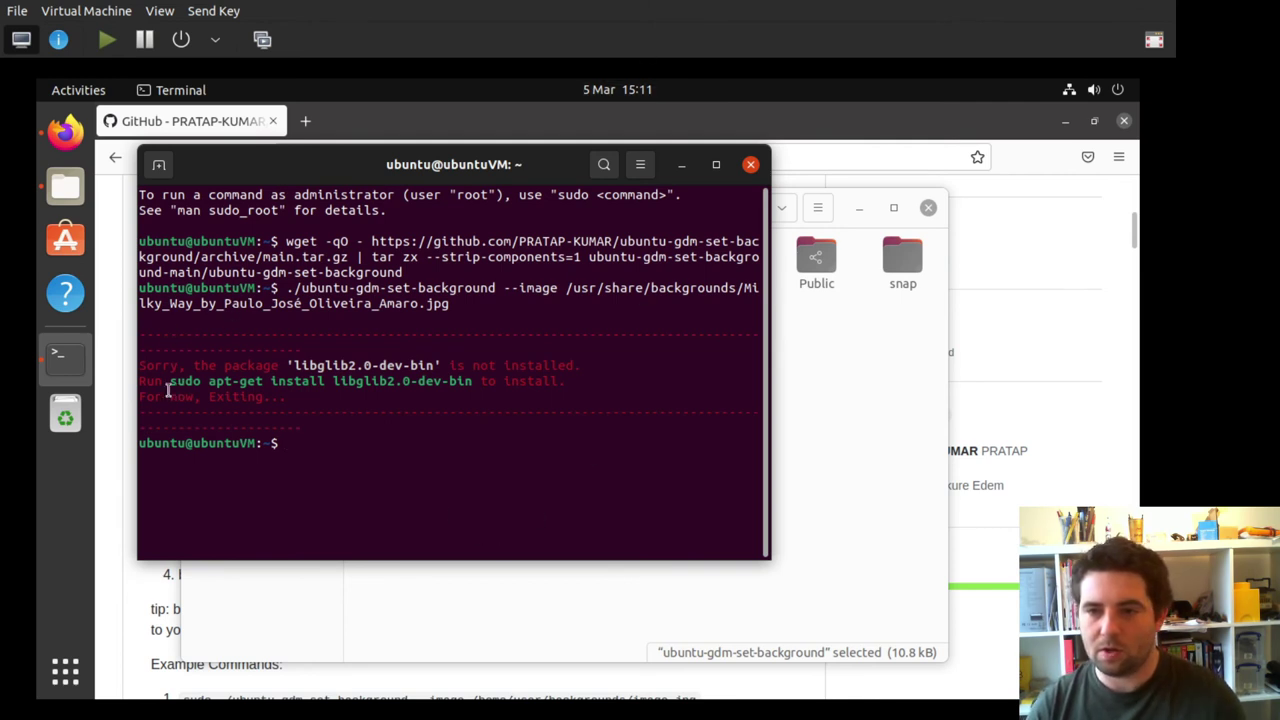
Install libglib2.0-dev-bin using the apt-get command suggested in the error, confirming with the password and y
mouse_move(166, 382)
mouse_down()
mouse_move(376, 370)
mouse_move(472, 381)
mouse_up()
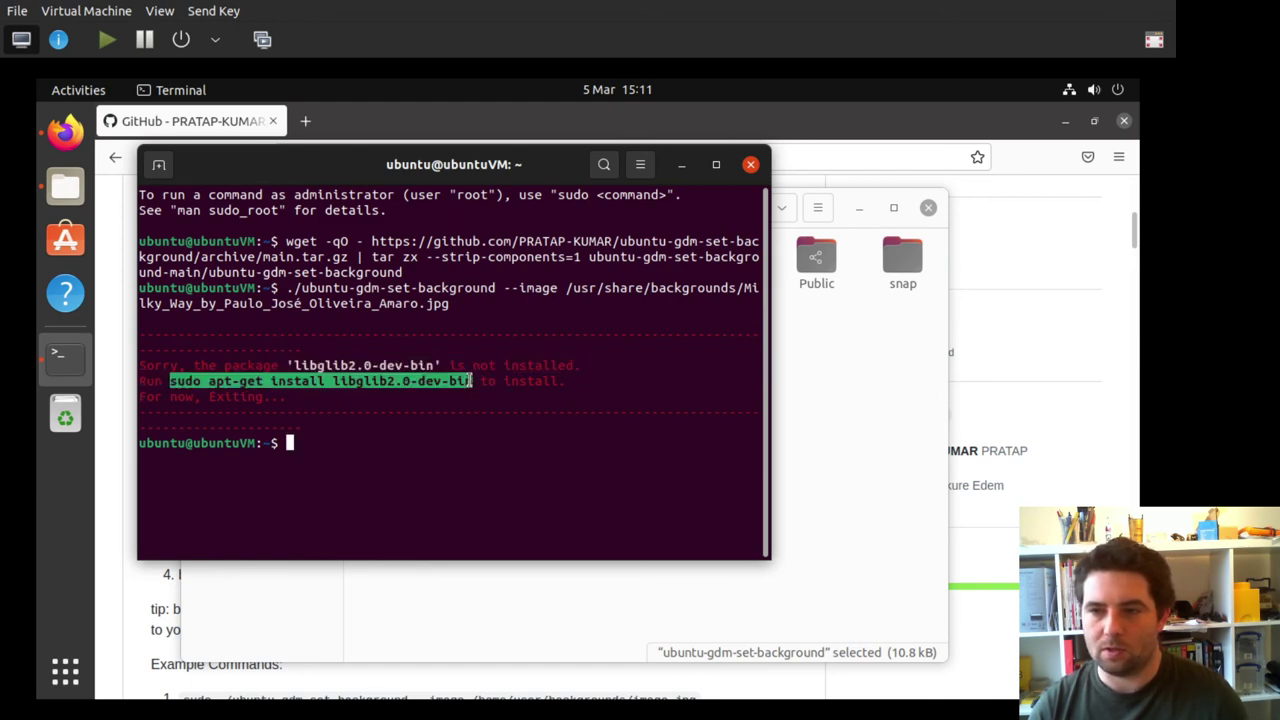
key(ctrl+c)
middle_click(421, 458)
key(Return)
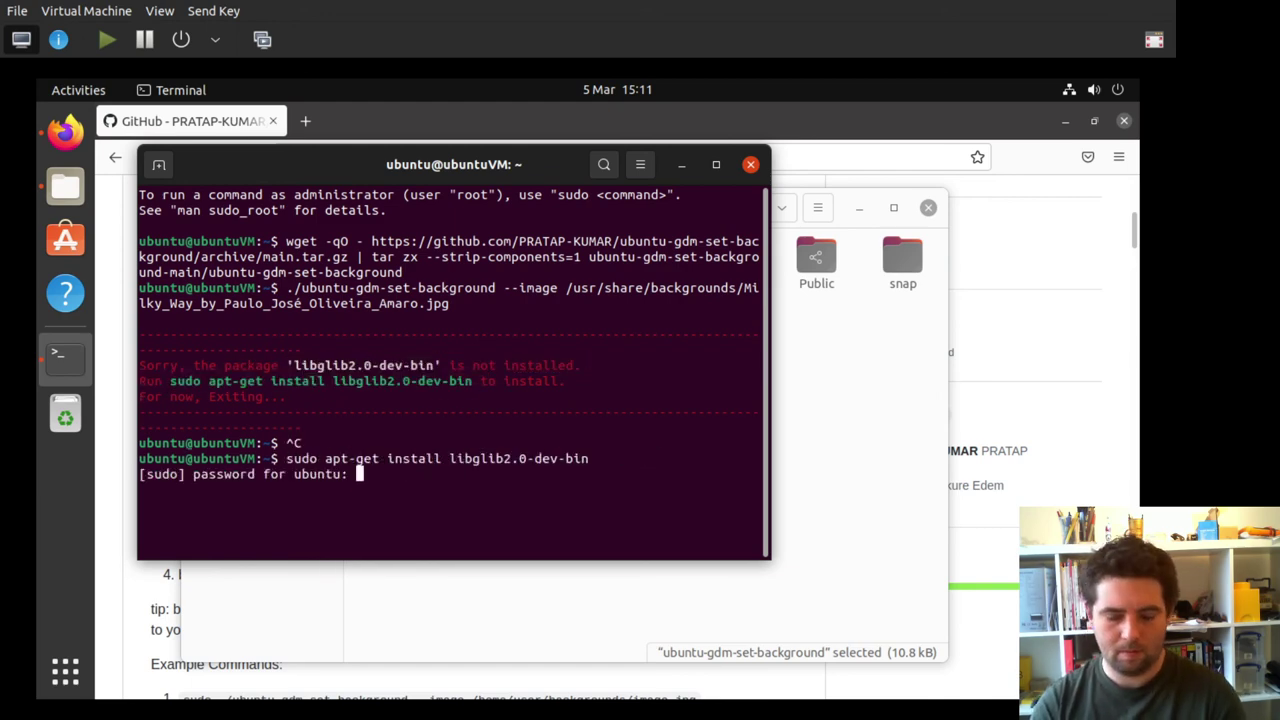
key(Return)
text(y)
key(Return)
key(Up)
key(Up)
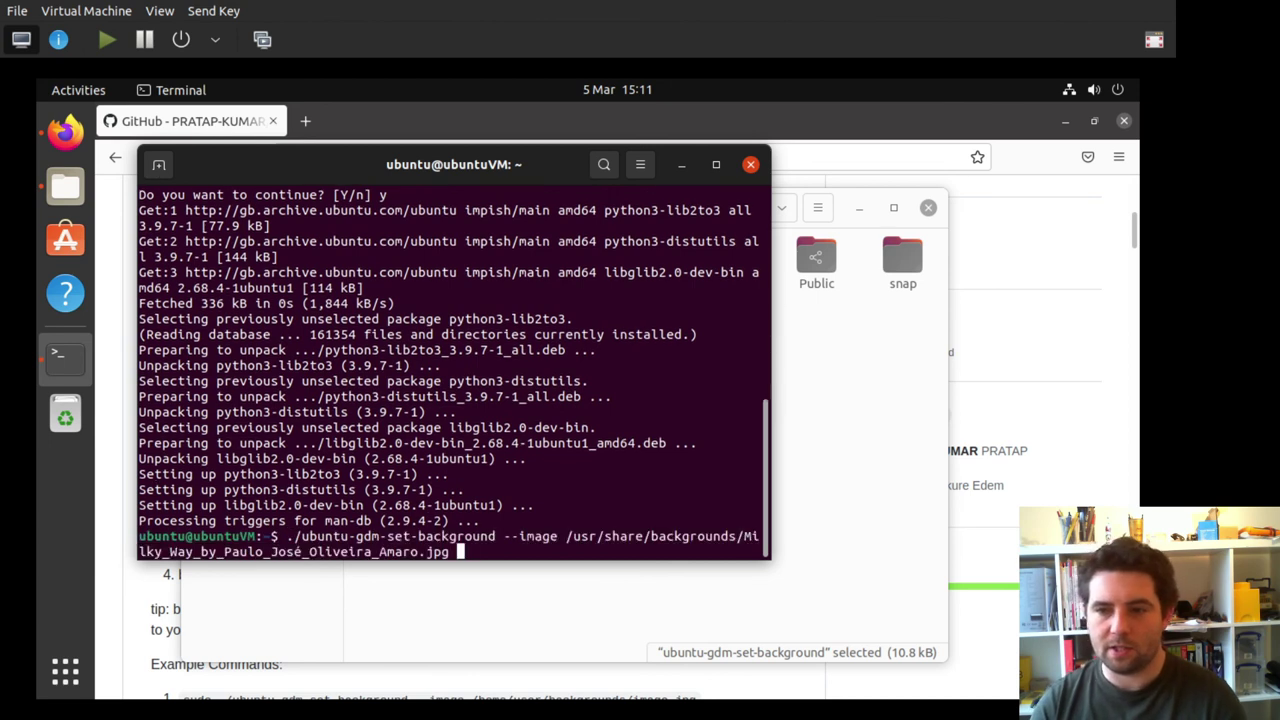
key(Return)
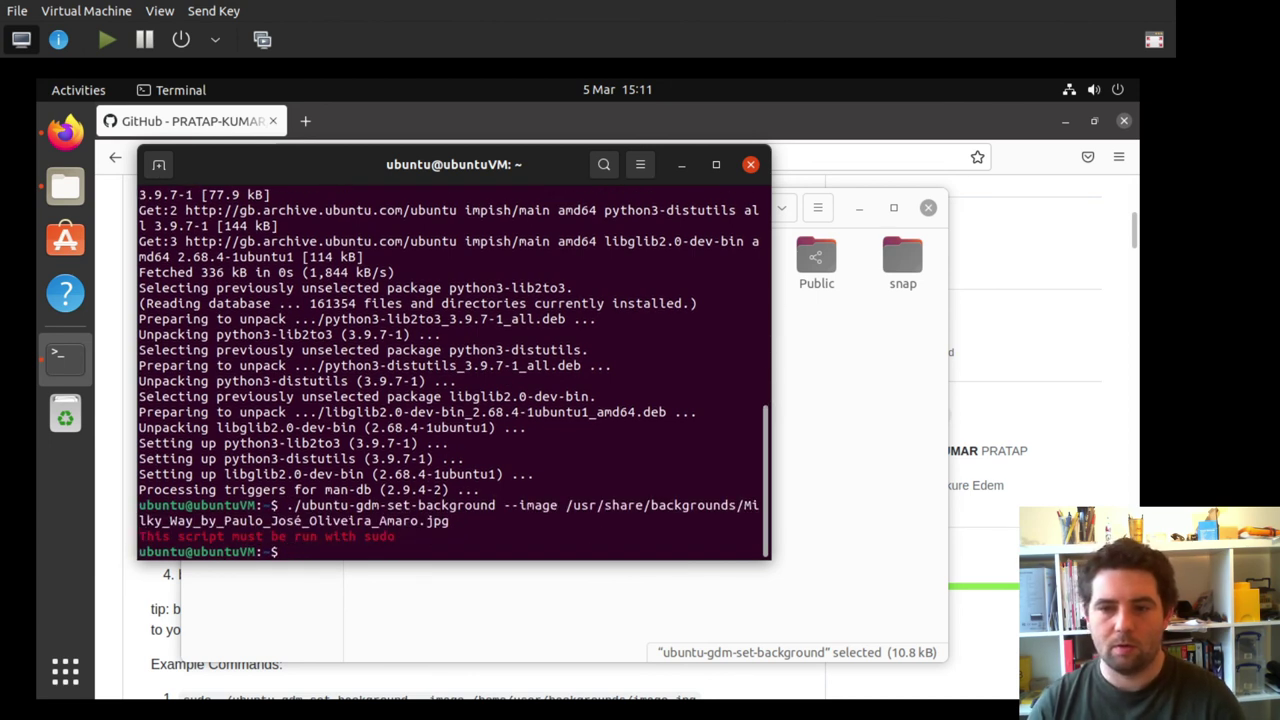
Rerun the set-background script with sudo so it reports success pending a reboot
key(Up)
key(Left)
key(Left)
key(Left)
key(Left)
key(Left)
key(Left)
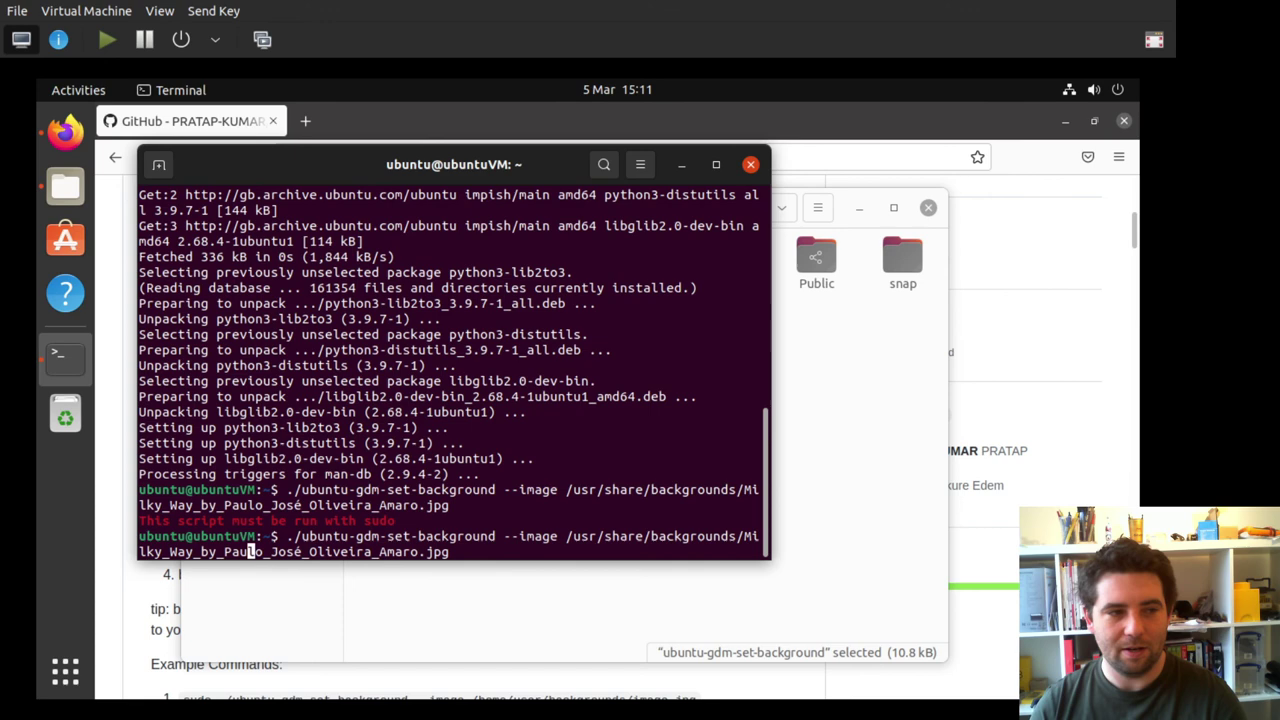
key(Left)
key(Left)
key(Left)
key(Left)
key(Left)
key(Left)
key(Left)
key(Left)
key(Left)
key(Left)
key(Left)
key(Left)
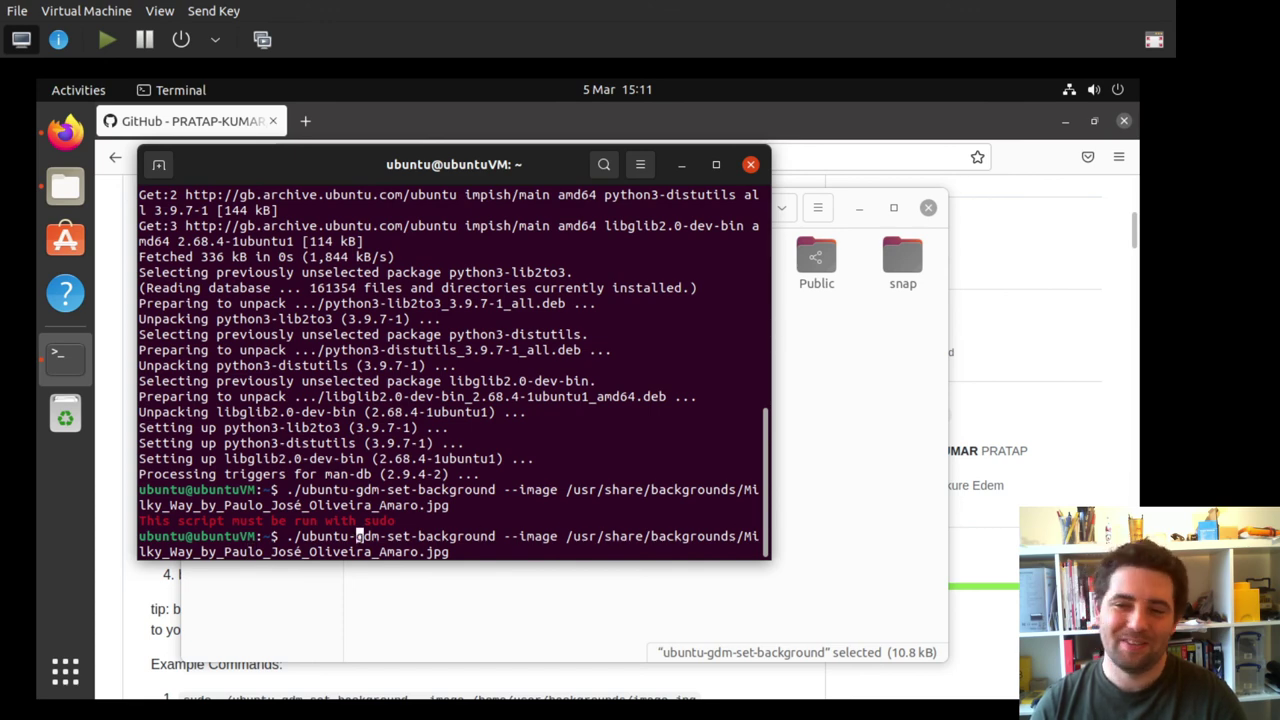
key(Left)
key(Left)
key(Left)
text(sudo)
key(Return)
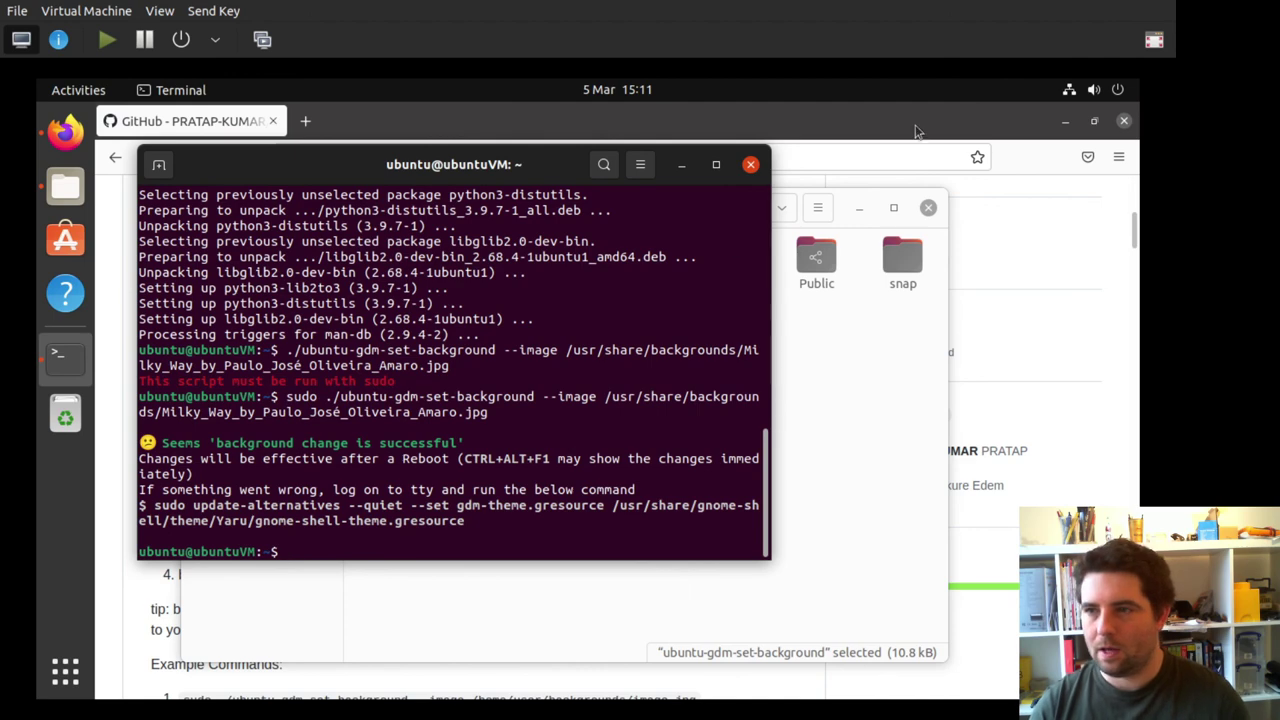
Log out of the session and select the ubuntu user on the Milky Way login screen
click(1124, 96)
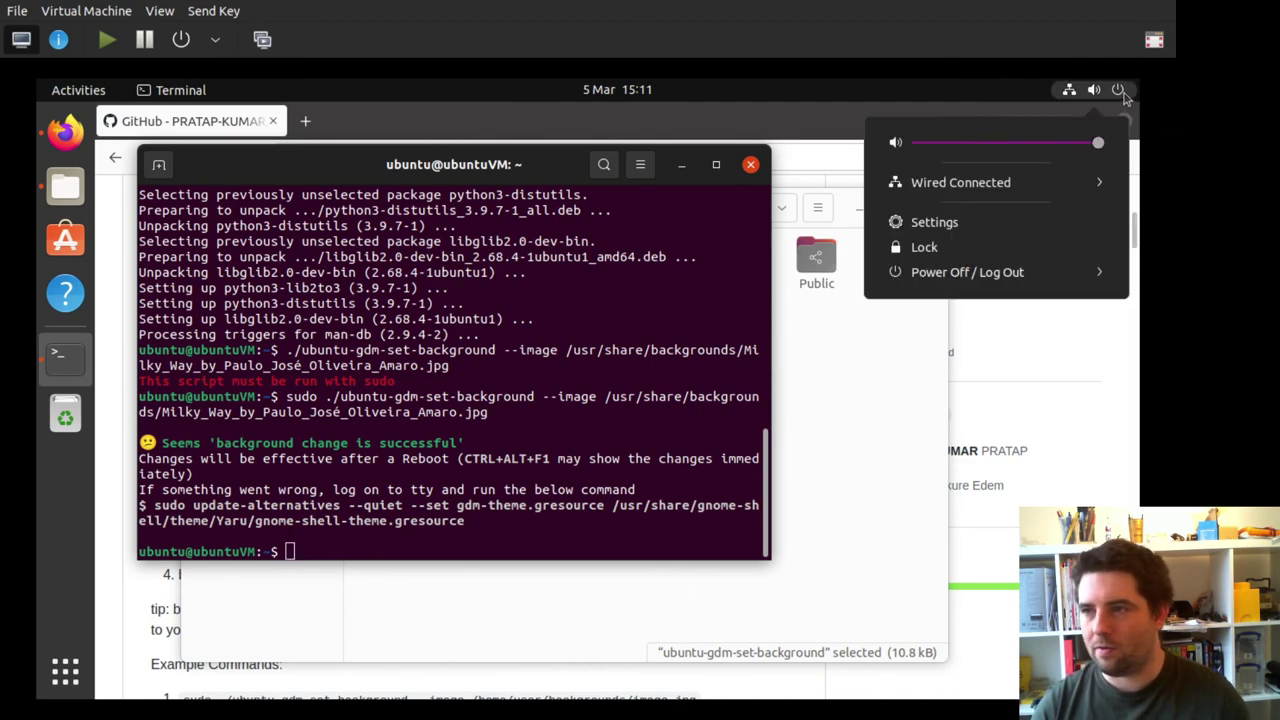
click(963, 272)
click(930, 388)
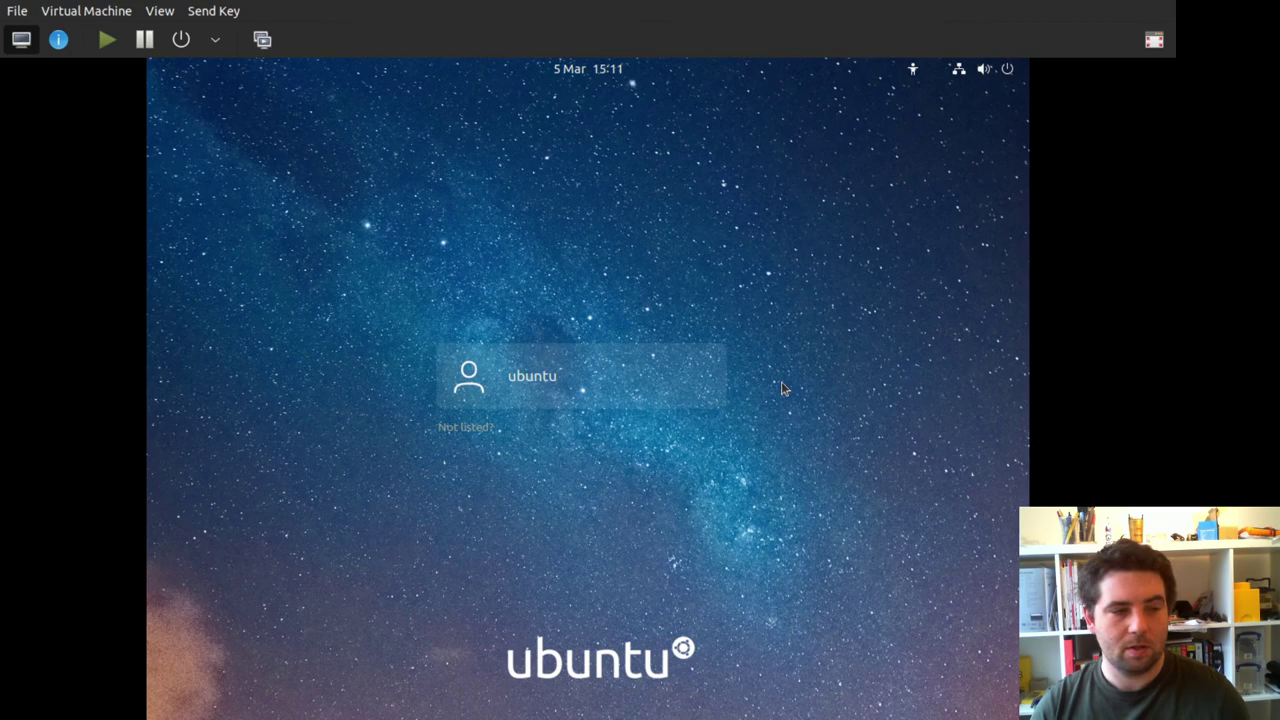
click(646, 370)
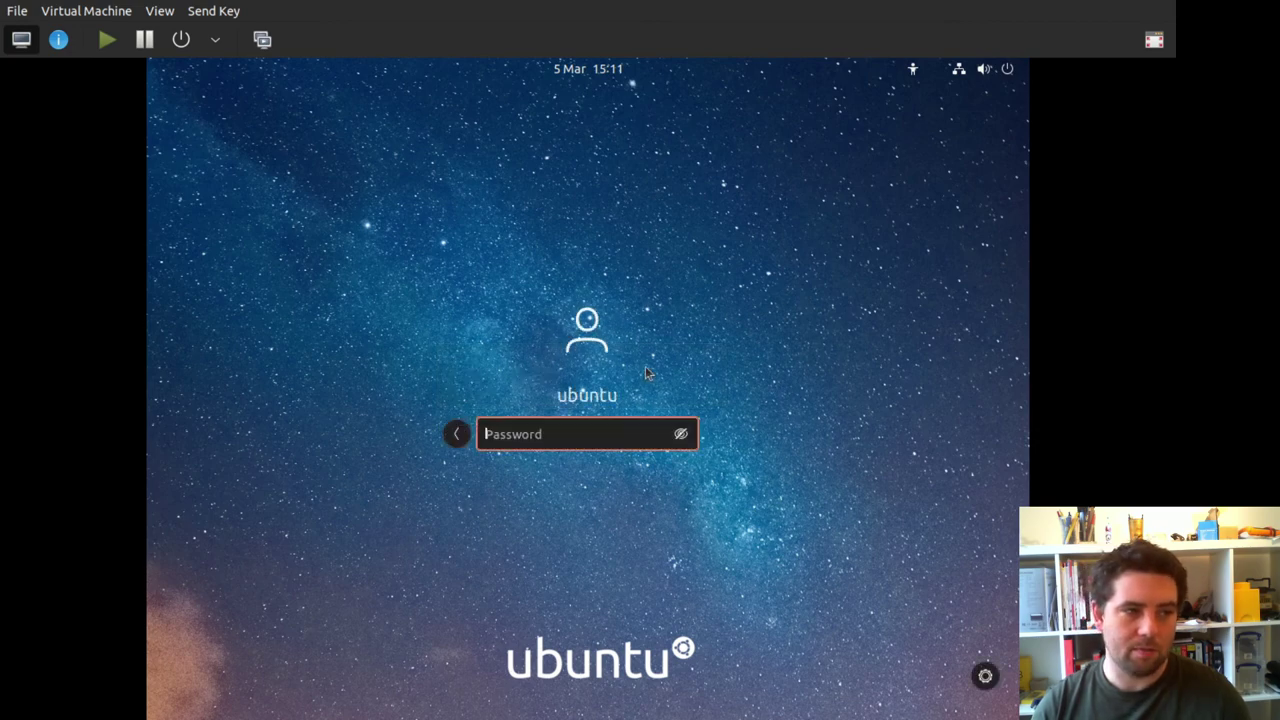